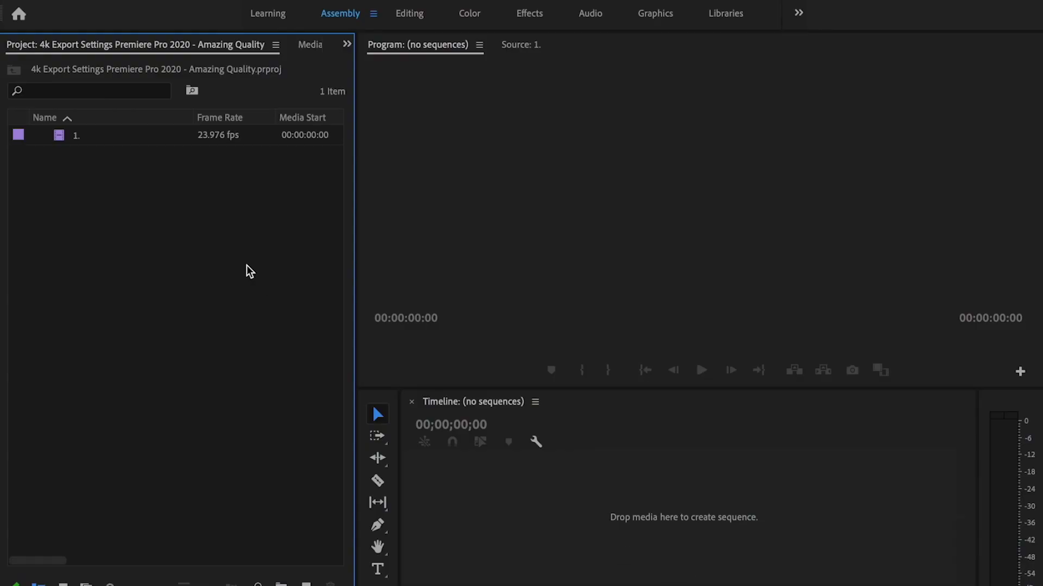
# - Drop clip 1 onto the empty Timeline as sequence 1 and scrub through its footage
pyautogui.click(67, 138)
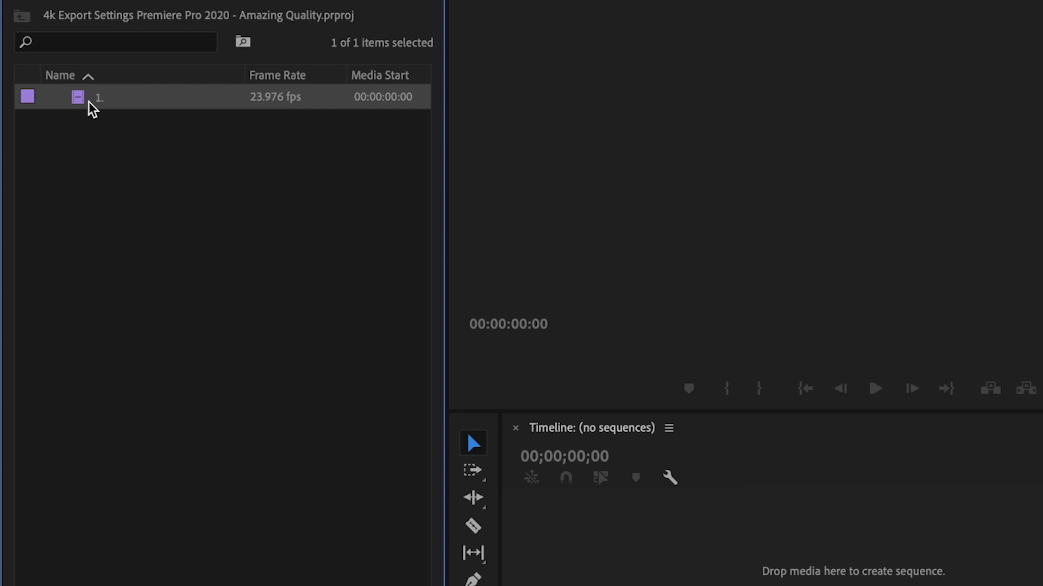
pyautogui.moveTo(92, 108); pyautogui.dragTo(634, 558)
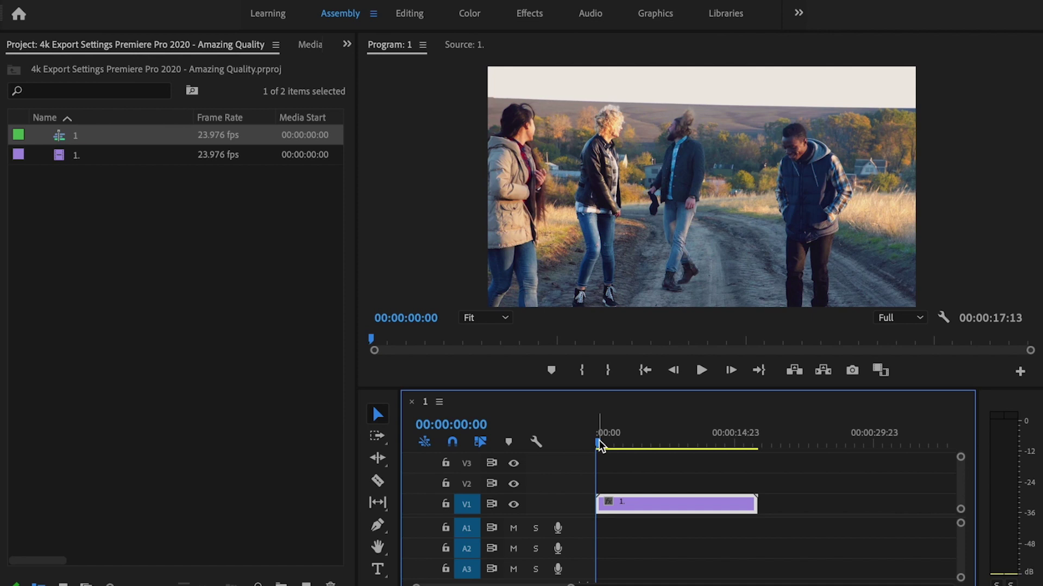
pyautogui.moveTo(599, 445); pyautogui.dragTo(528, 452)
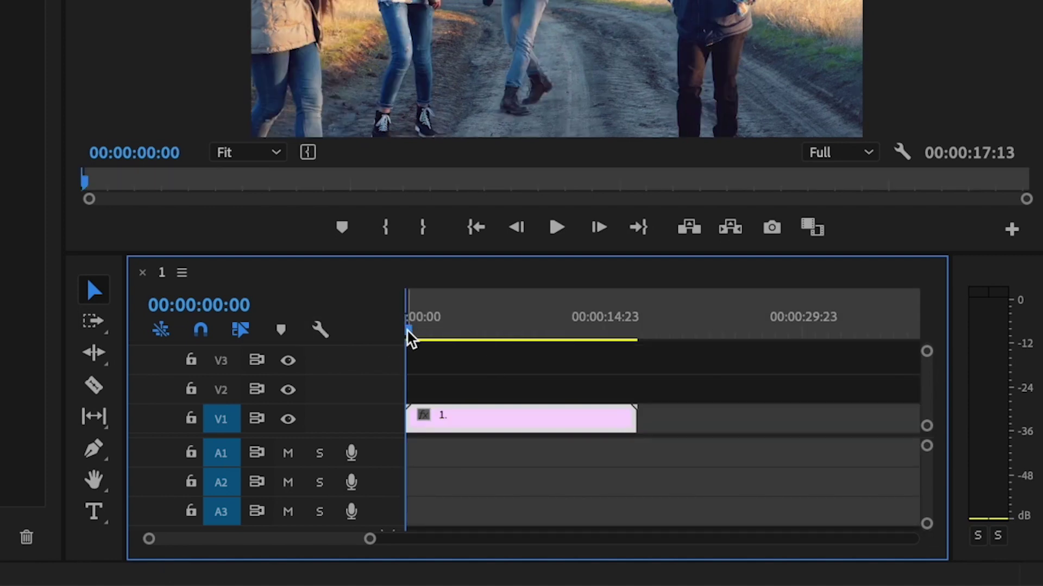
pyautogui.moveTo(407, 337); pyautogui.dragTo(636, 336)
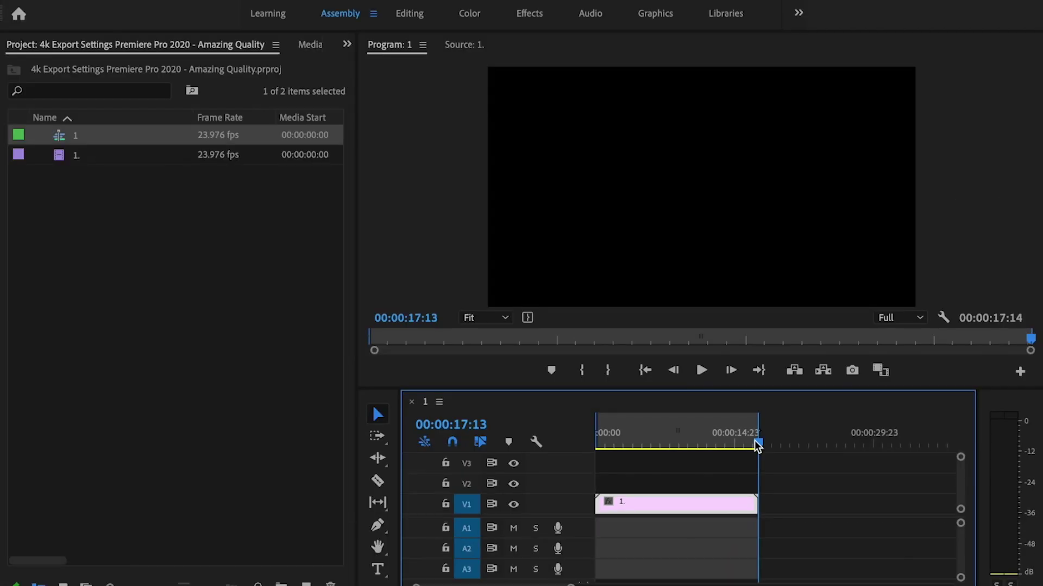
pyautogui.moveTo(757, 445)
pyautogui.mouseDown()
pyautogui.moveTo(598, 442)
pyautogui.moveTo(760, 448)
pyautogui.moveTo(600, 442)
pyautogui.moveTo(737, 443)
pyautogui.mouseUp()
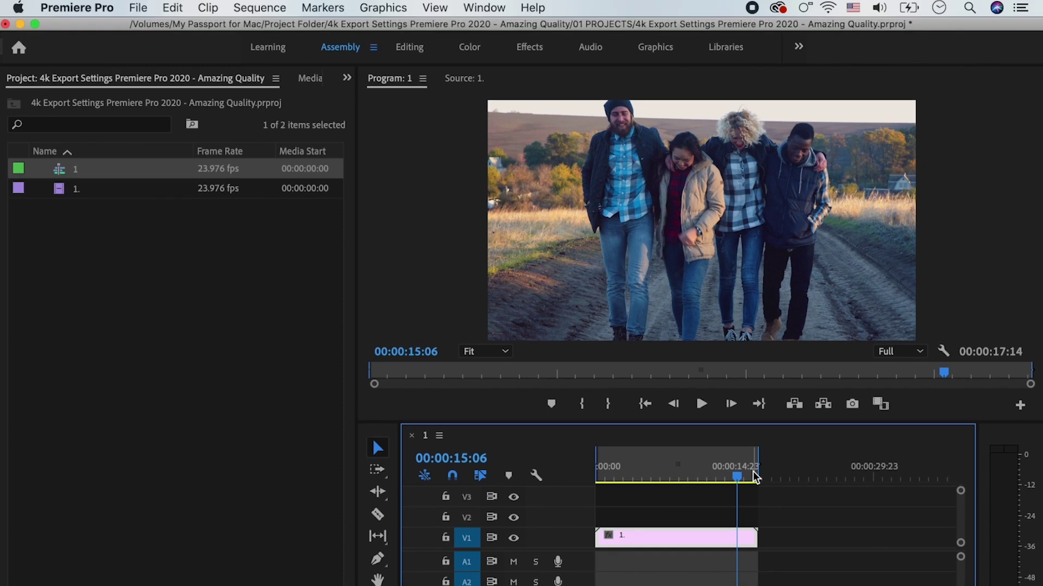
pyautogui.click(142, 10)
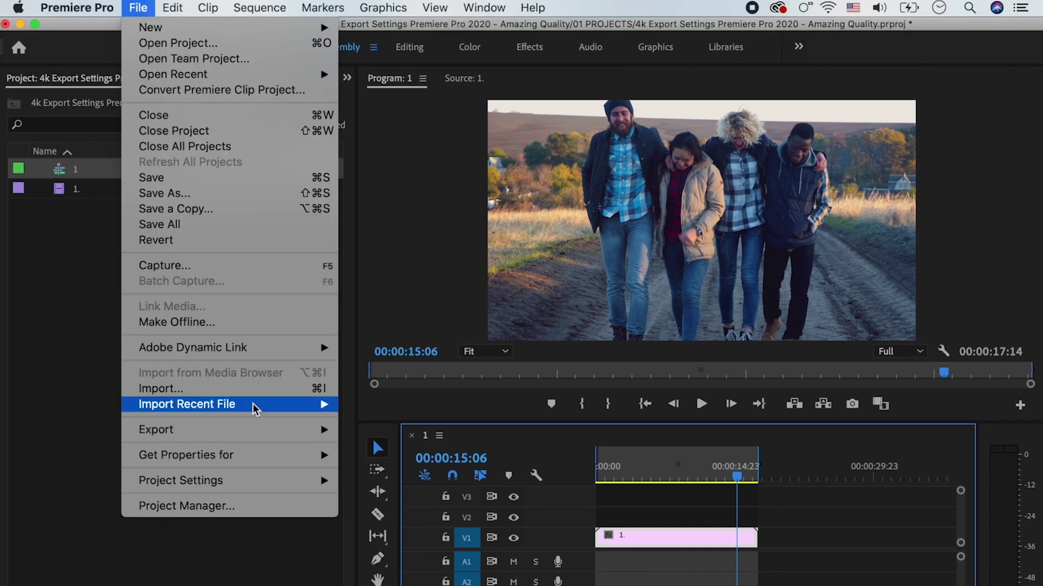
# - Open Export Media for sequence 1, keep H.264 format, and set the preset to Custom
pyautogui.moveTo(325, 429)
pyautogui.click(391, 325)
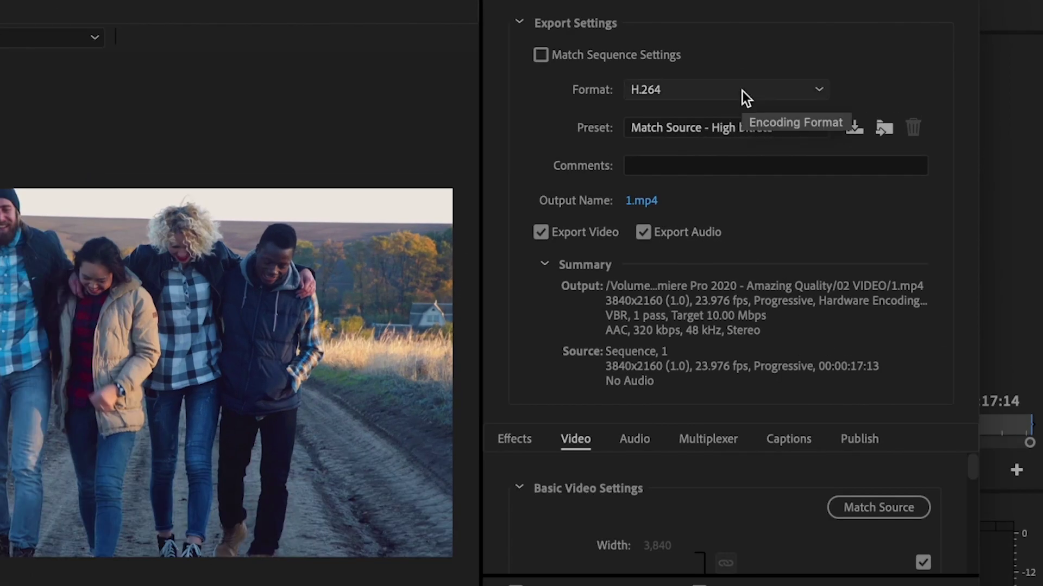
pyautogui.click(695, 89)
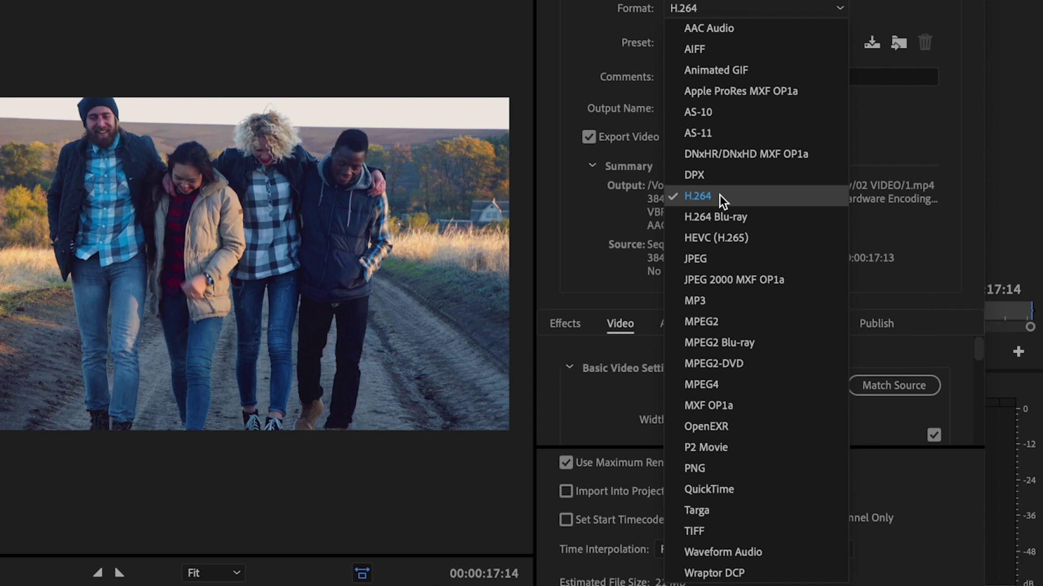
pyautogui.click(629, 26)
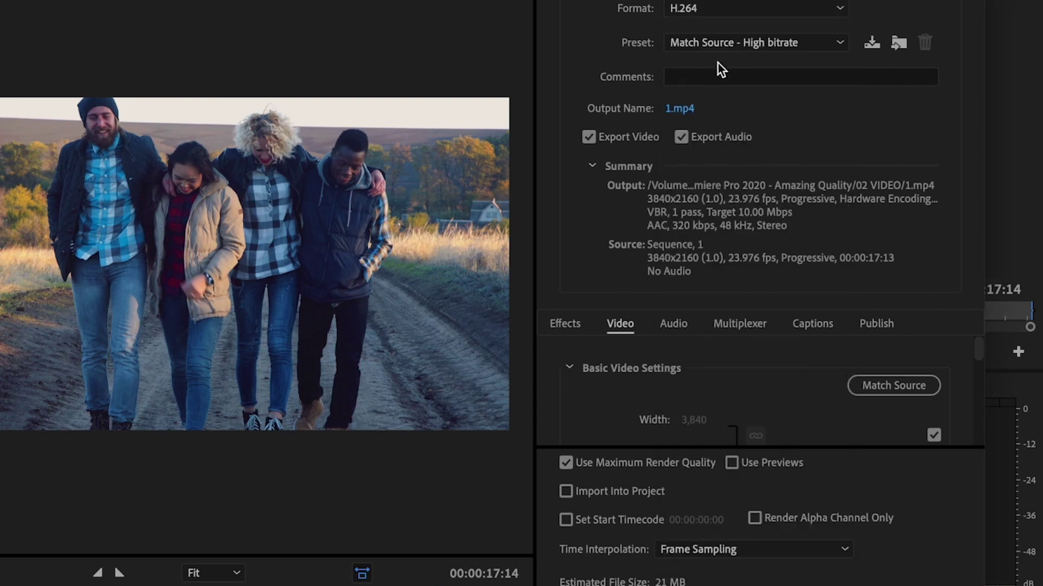
pyautogui.click(695, 45)
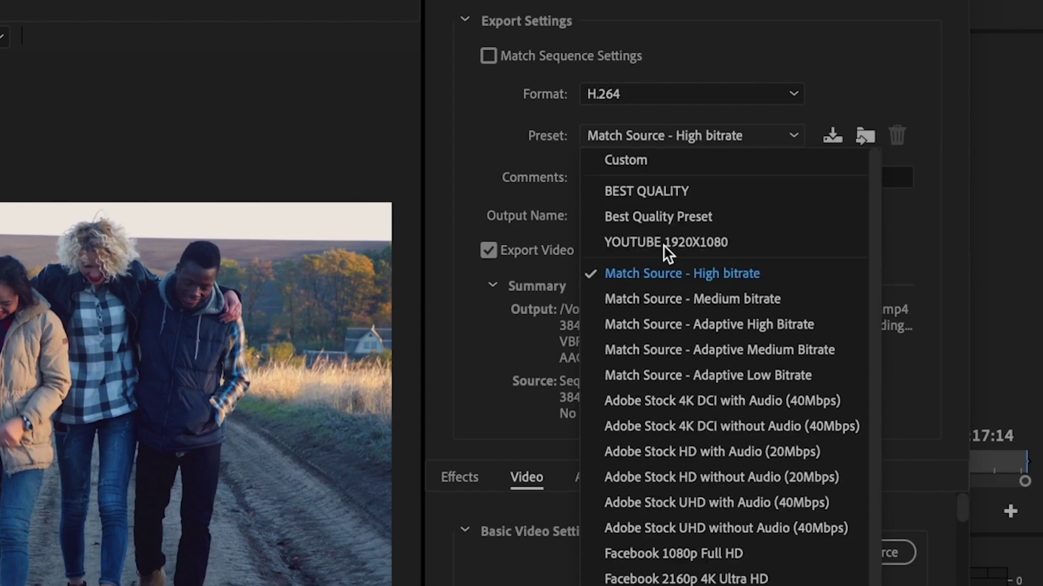
pyautogui.click(626, 161)
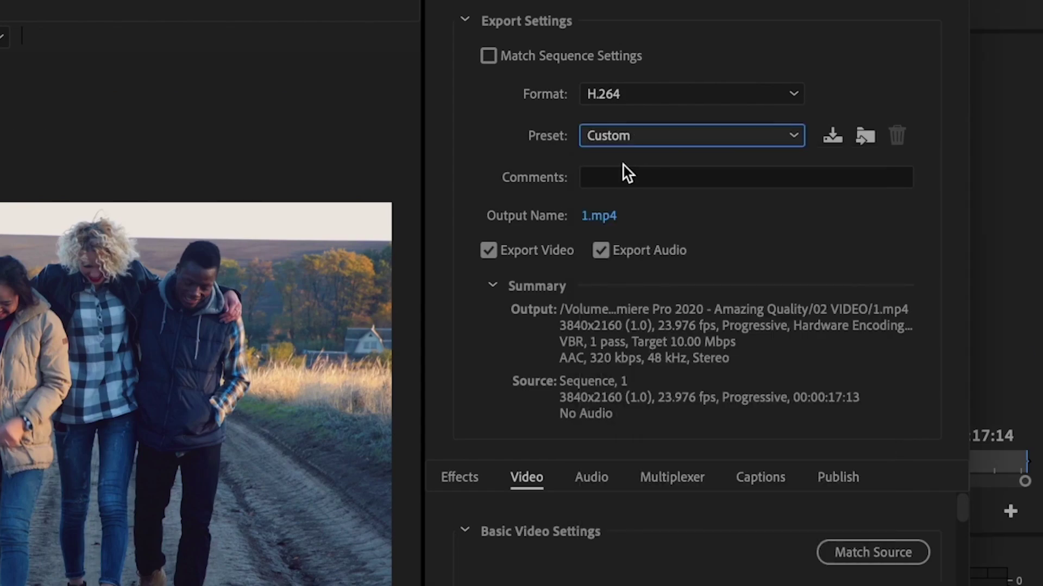
pyautogui.click(599, 216)
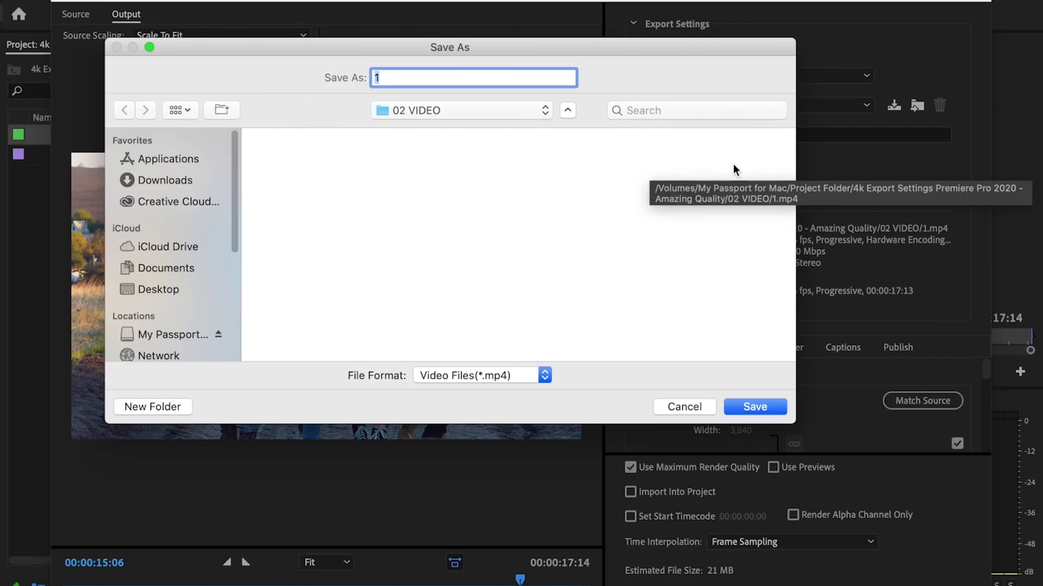
# - Name the export output file 4k.mp4 in the 02 VIDEO folder
pyautogui.write('4k')
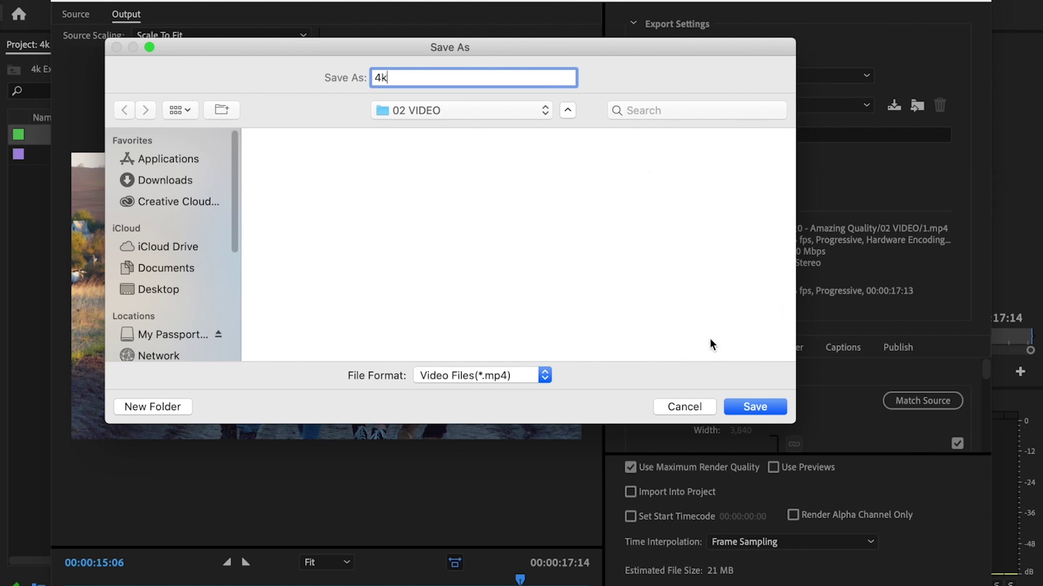
pyautogui.click(767, 402)
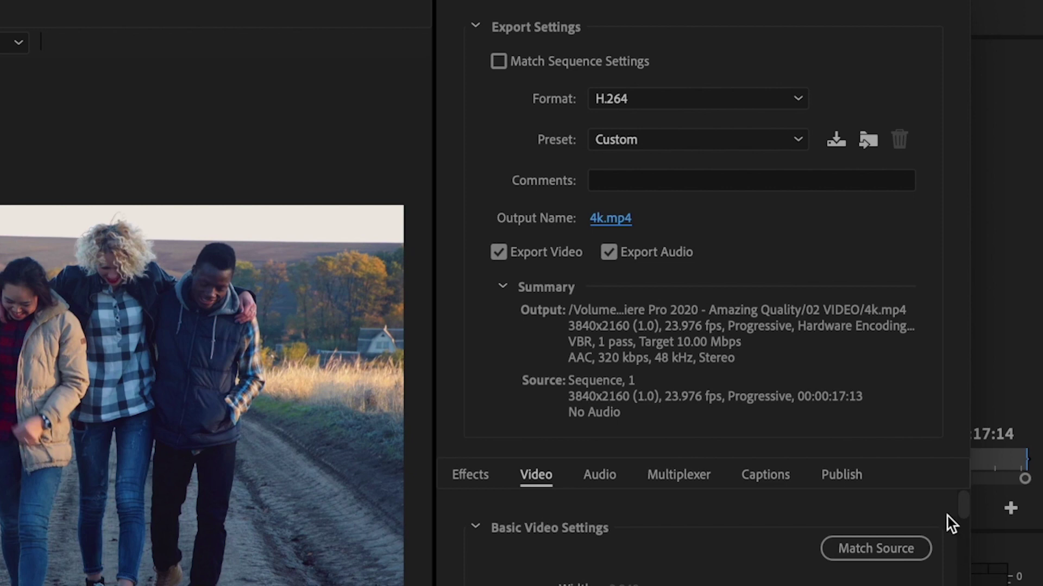
# - Keep the frame rate matched to the 23.976 source and enable Render at Maximum Depth
pyautogui.scroll(-2, 947, 513)
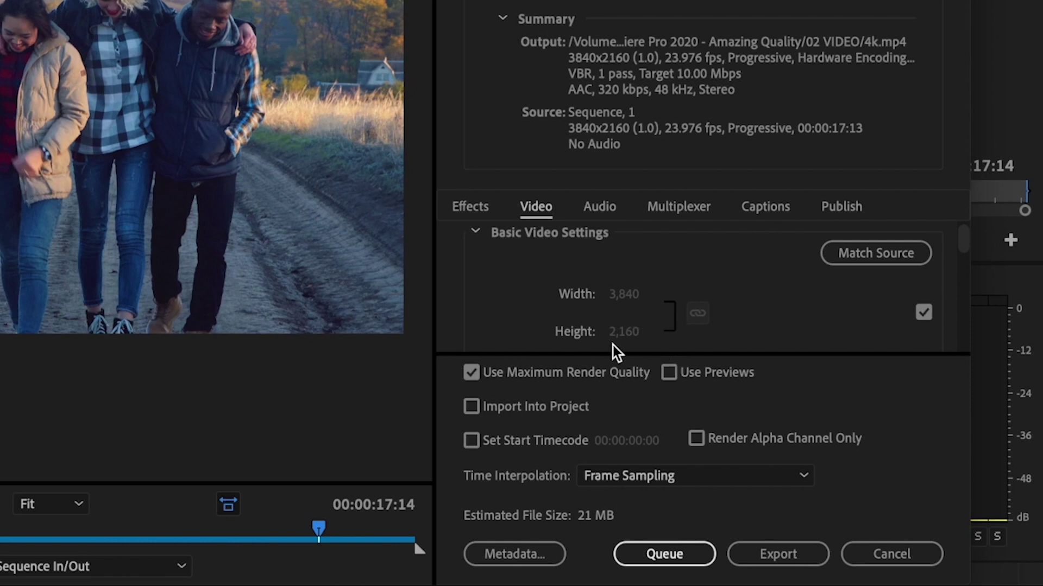
pyautogui.scroll(-4, 952, 316)
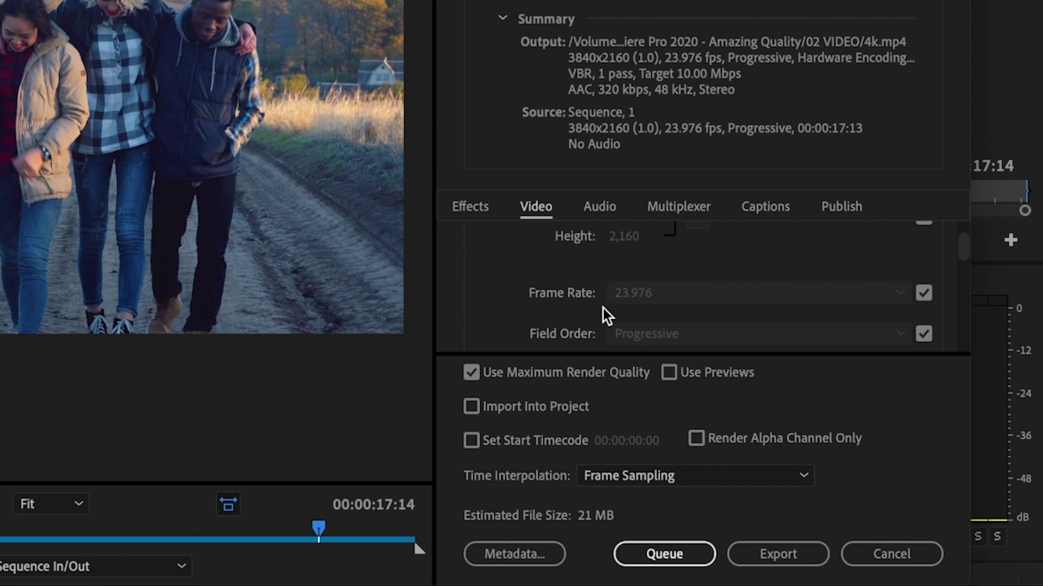
pyautogui.click(925, 296)
pyautogui.click(890, 296)
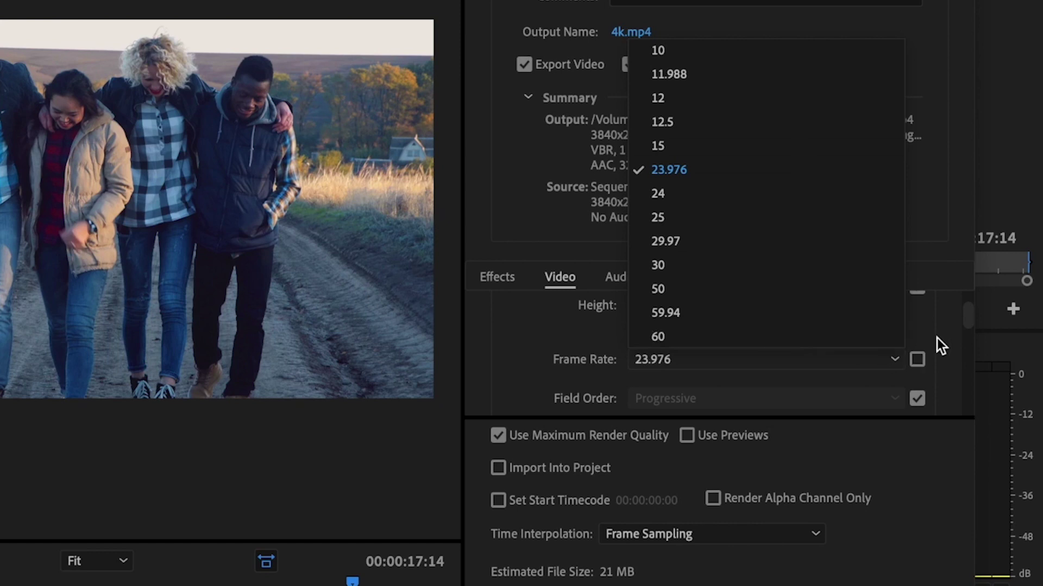
pyautogui.click(917, 359)
pyautogui.click(917, 360)
pyautogui.scroll(-1, 958, 347)
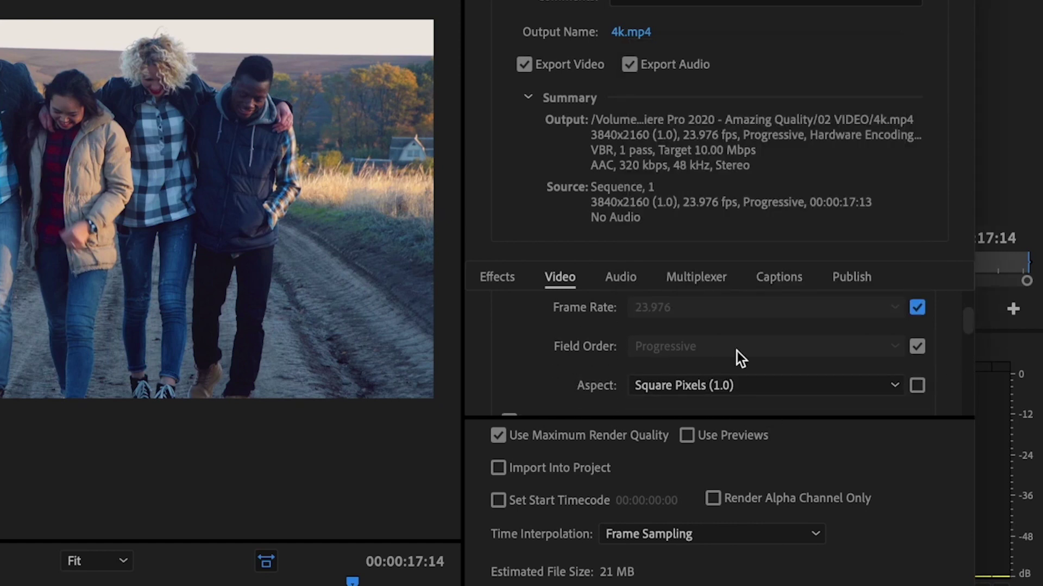
pyautogui.scroll(-1, 581, 387)
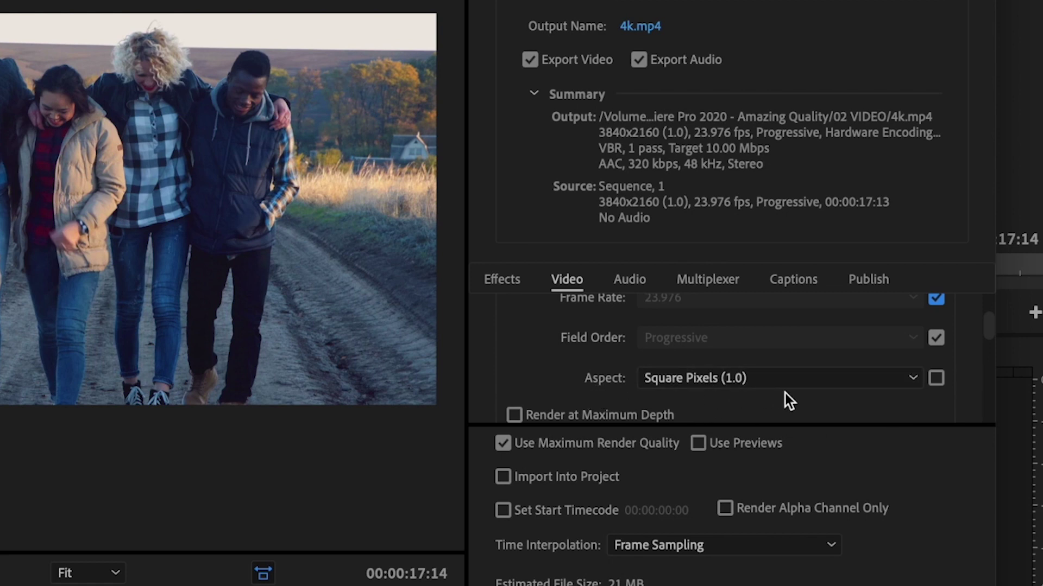
pyautogui.scroll(-1, 960, 390)
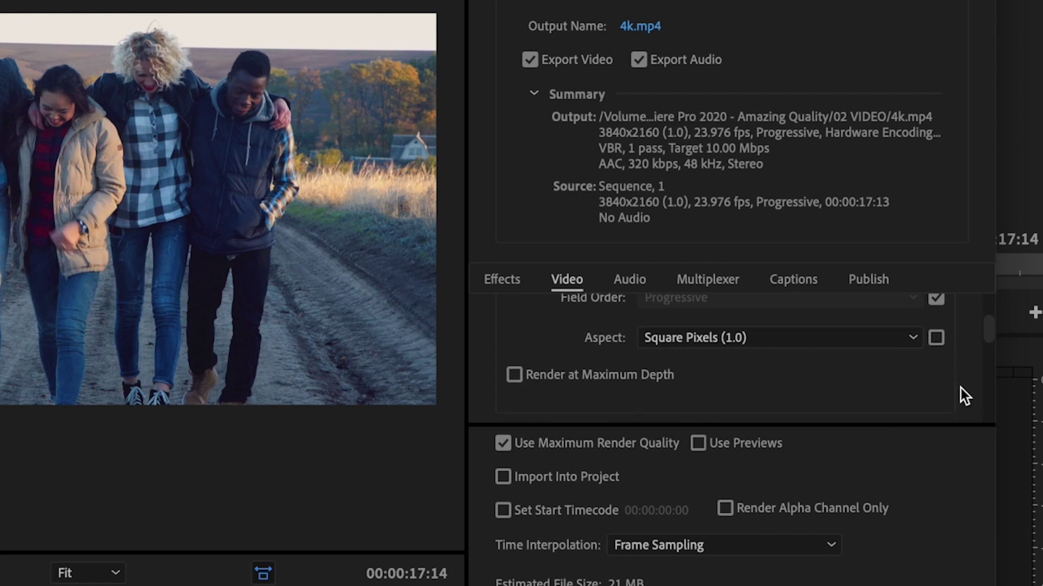
pyautogui.click(515, 368)
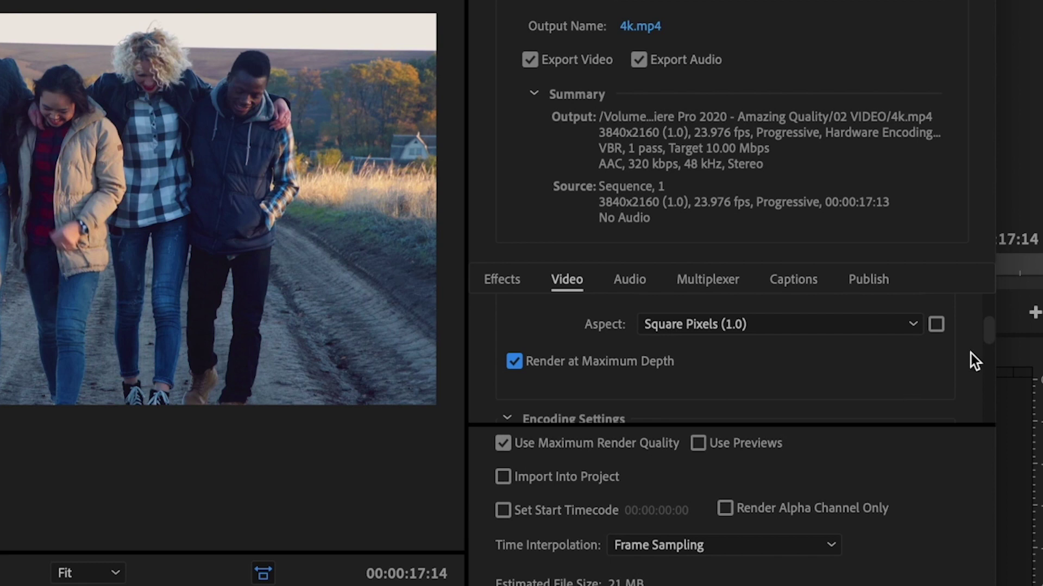
pyautogui.scroll(-3, 968, 356)
# - Switch the H.264 encoding performance to Software Encoding
pyautogui.scroll(-2, 967, 357)
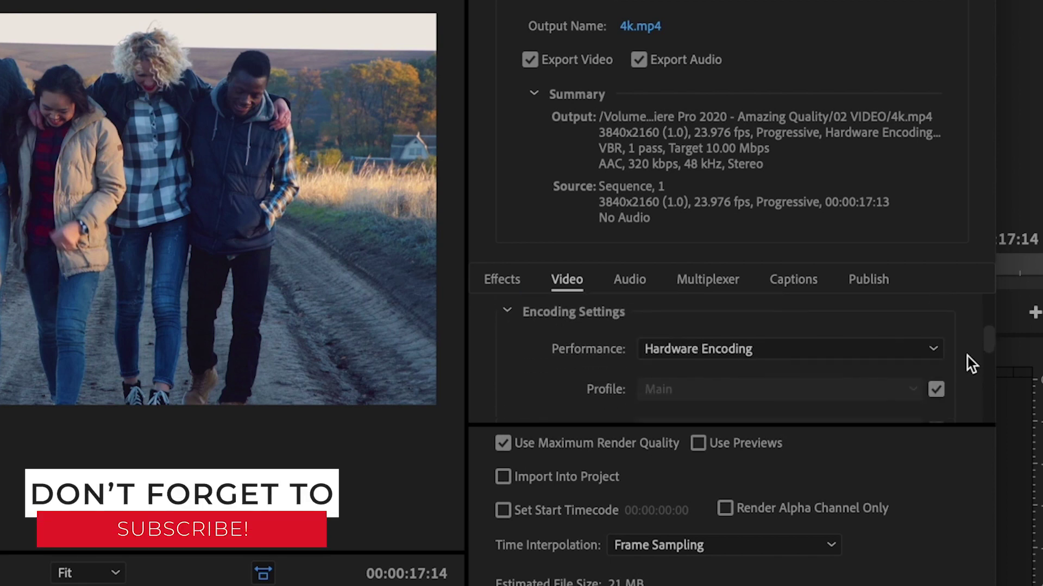
pyautogui.click(866, 339)
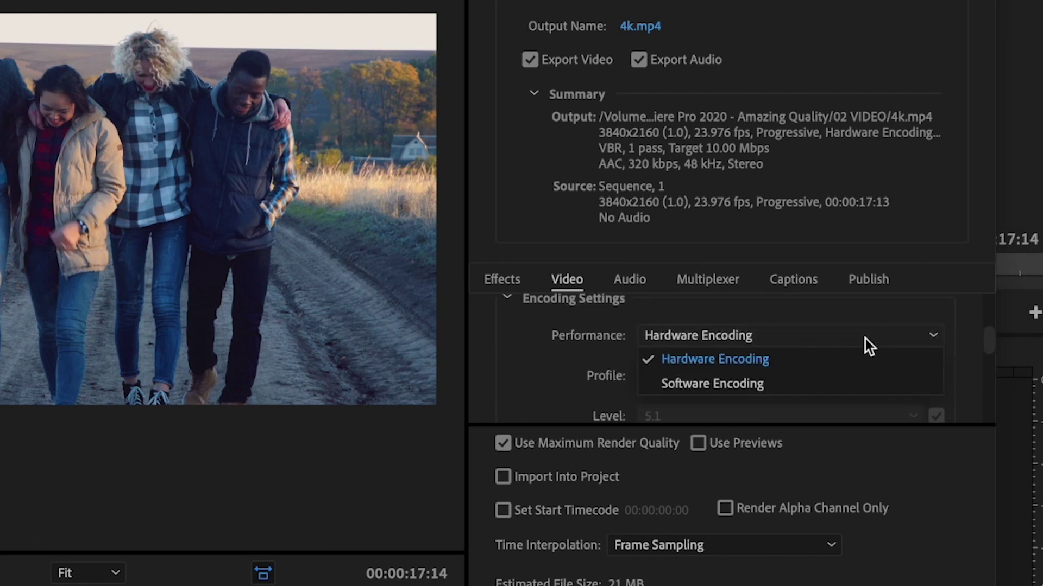
pyautogui.click(835, 380)
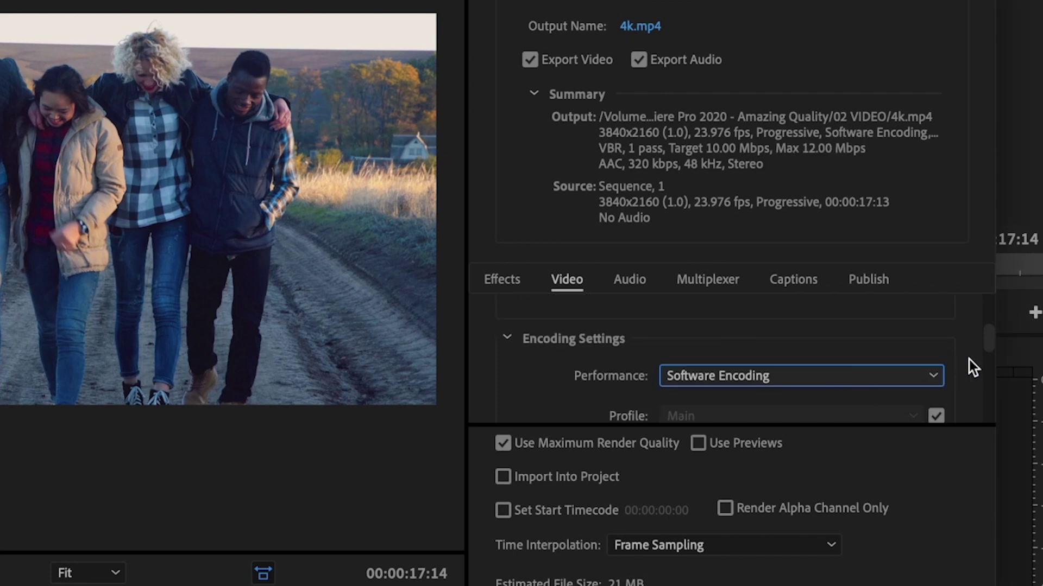
# - Set the H.264 profile to High and the level to 5.2
pyautogui.scroll(-2, 971, 352)
pyautogui.click(936, 350)
pyautogui.click(919, 353)
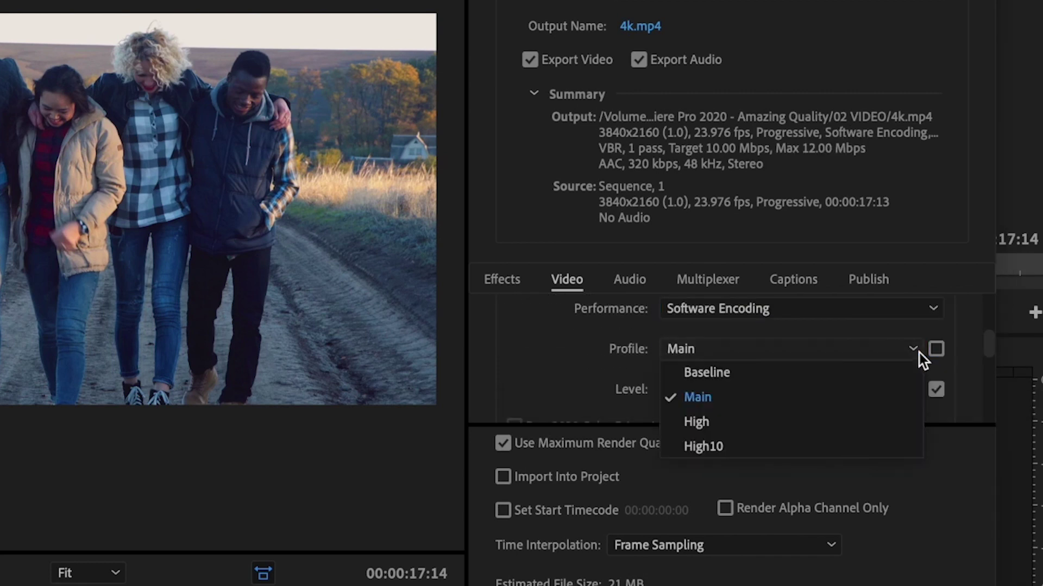
pyautogui.click(823, 423)
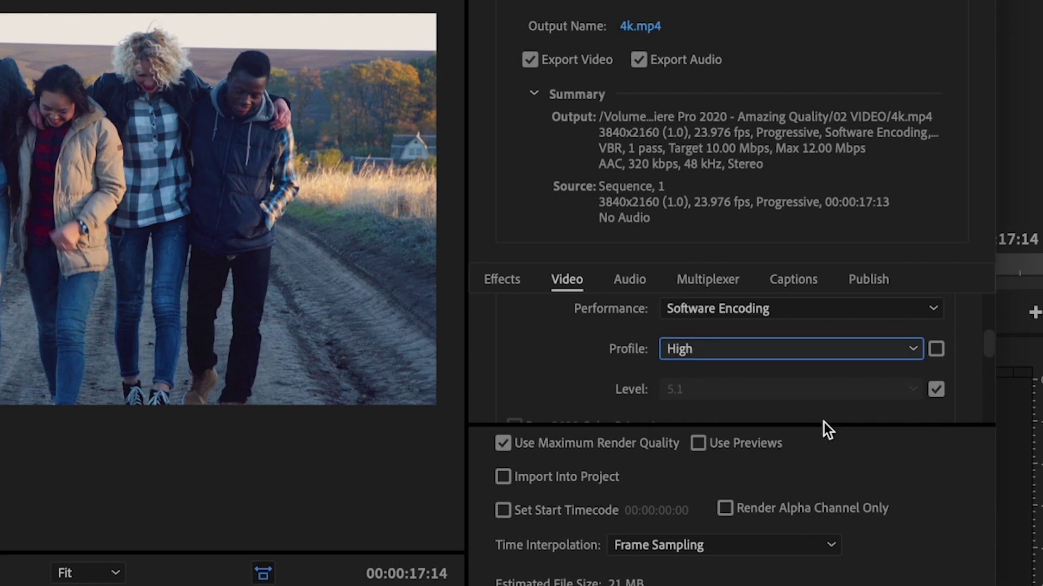
pyautogui.click(935, 390)
pyautogui.click(912, 391)
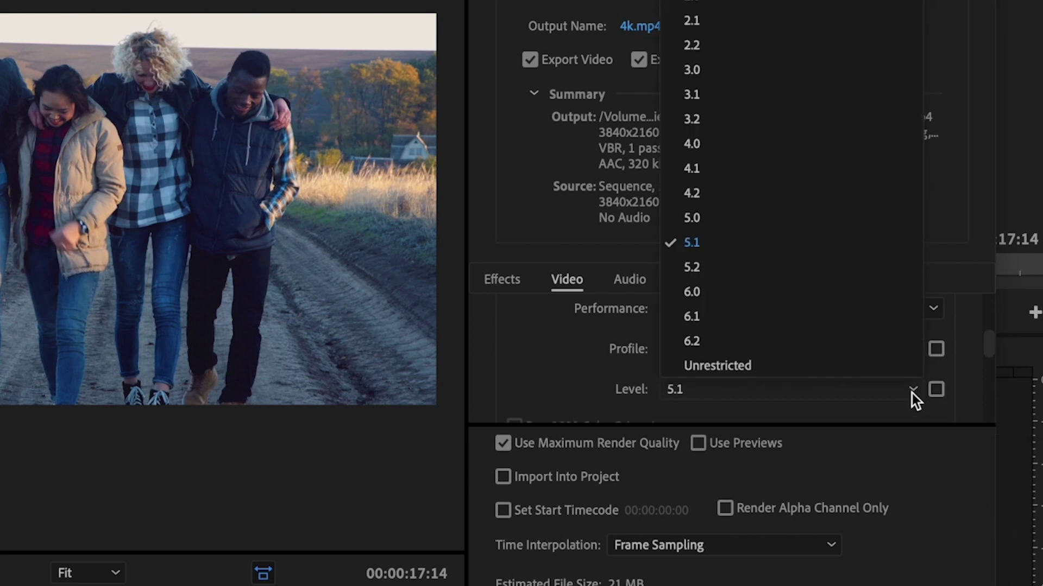
pyautogui.click(704, 267)
pyautogui.scroll(-5, 978, 365)
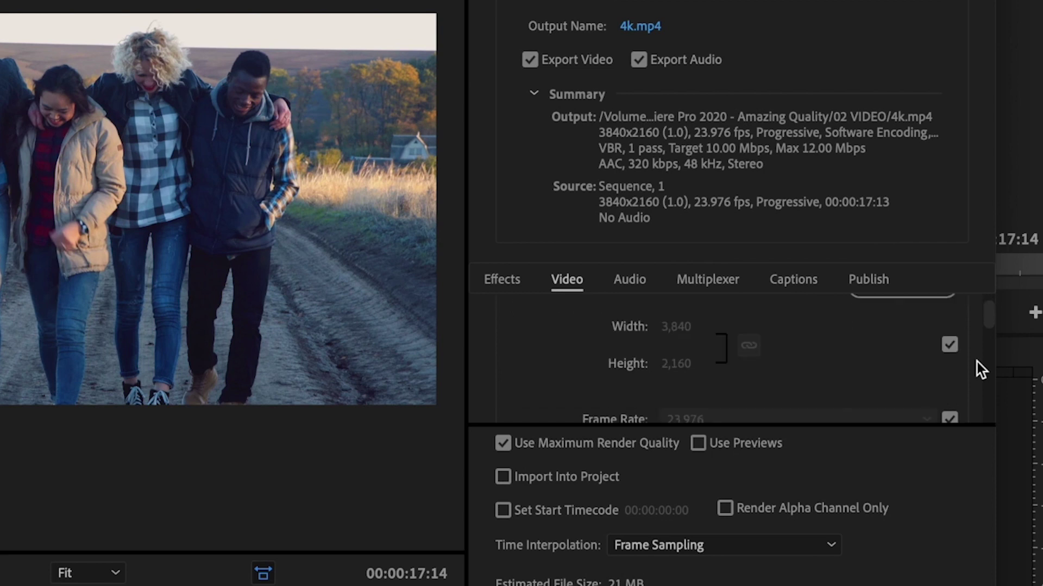
pyautogui.scroll(-3, 978, 359)
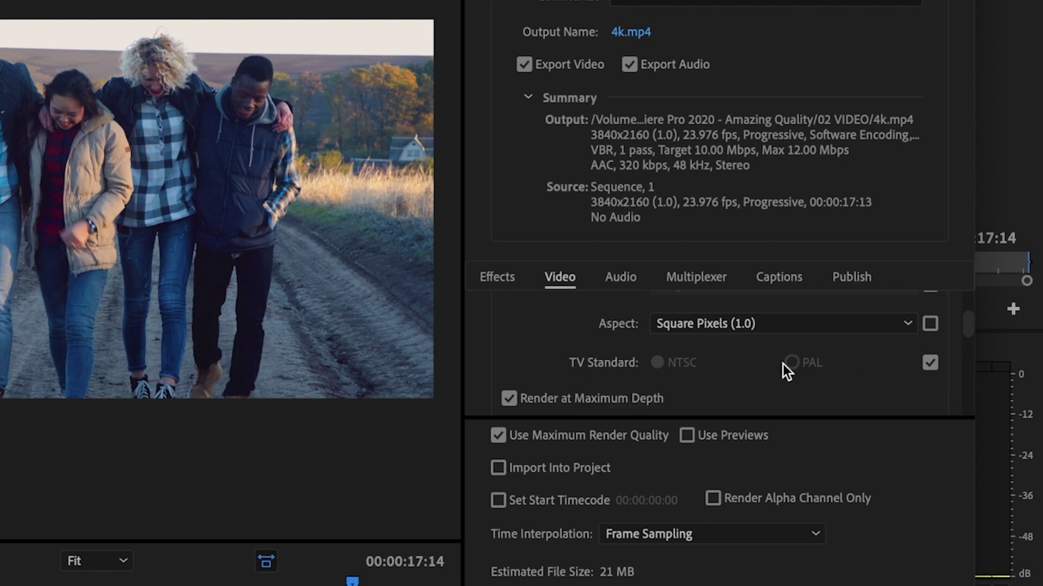
pyautogui.click(931, 363)
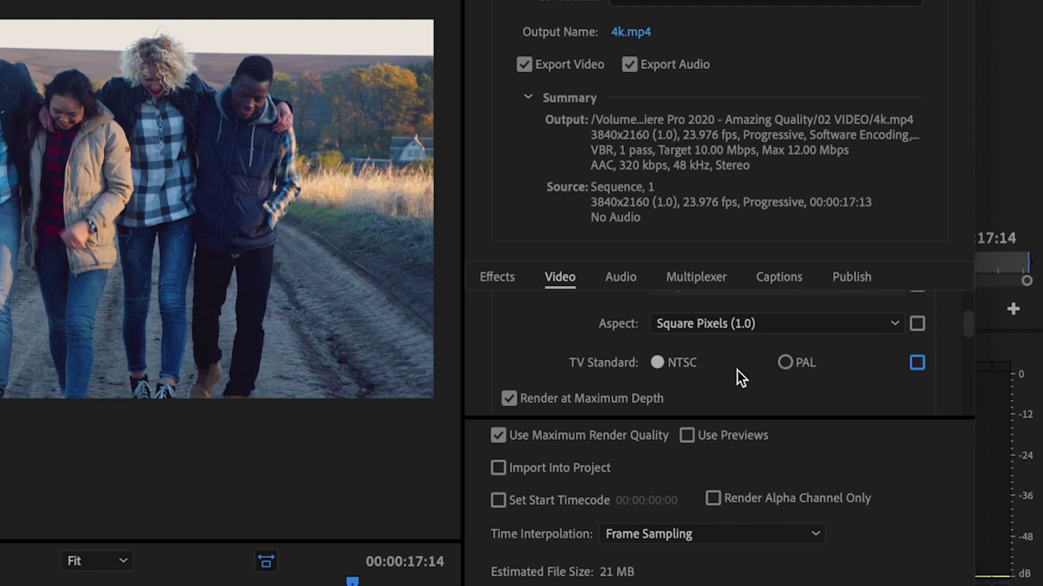
pyautogui.click(923, 365)
pyautogui.scroll(-2, 955, 368)
pyautogui.scroll(-5, 956, 313)
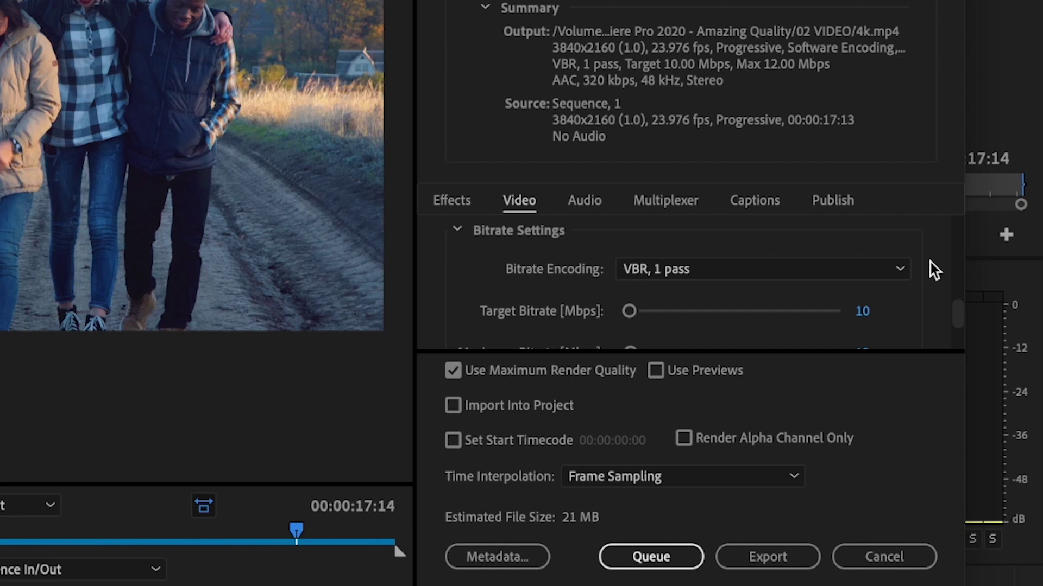
# - Change bitrate encoding from VBR, 1 pass to CBR with a 10 Mbps target
pyautogui.click(906, 270)
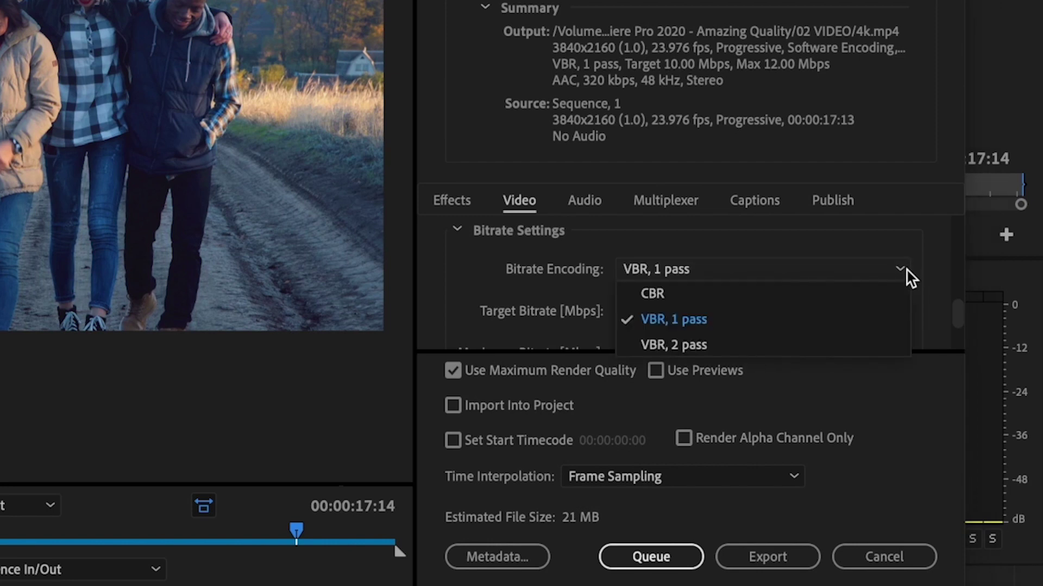
pyautogui.click(868, 295)
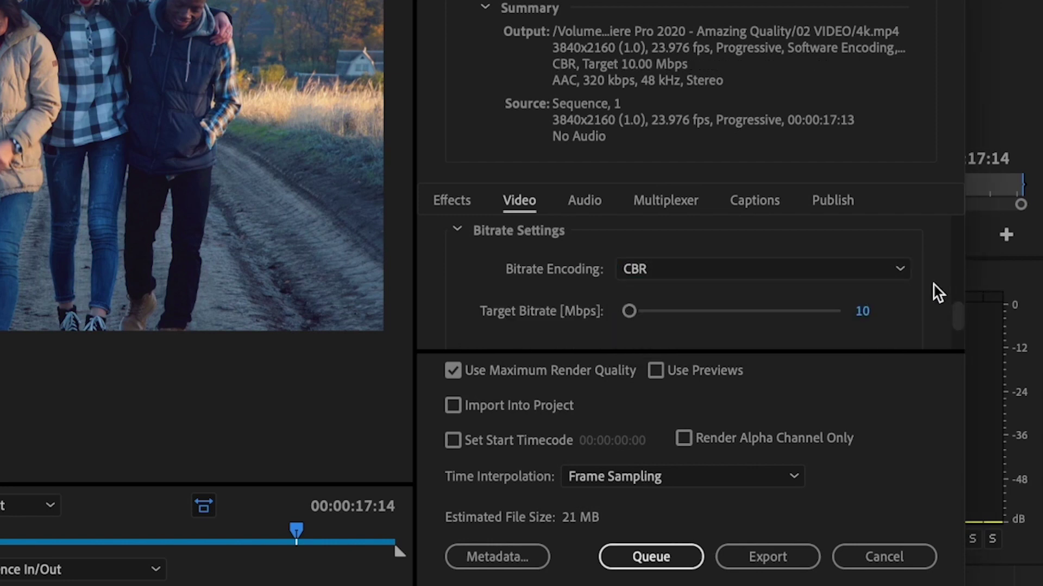
pyautogui.click(863, 313)
pyautogui.moveTo(957, 315); pyautogui.dragTo(926, 315)
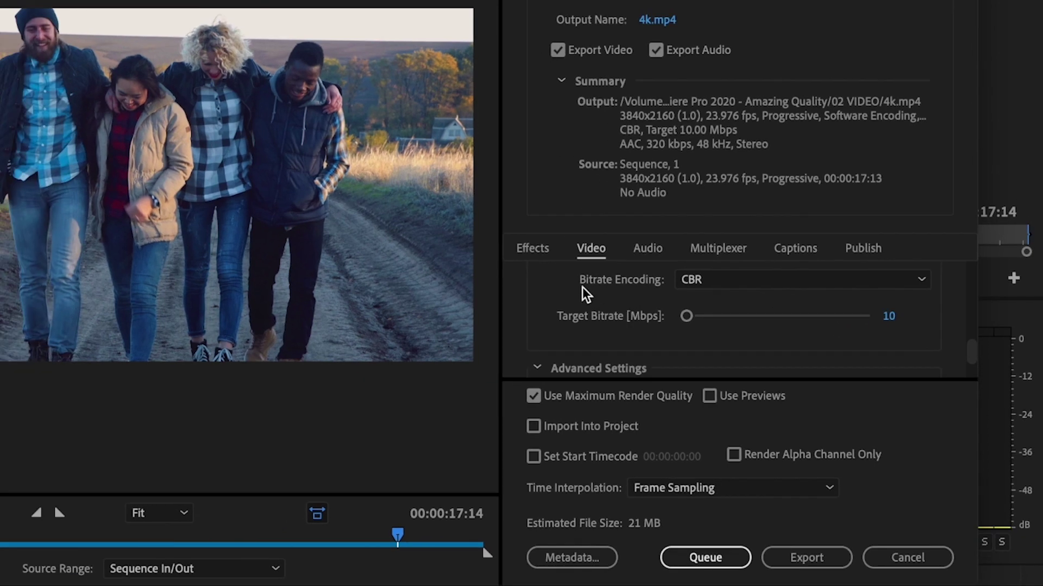
# - Raise the CBR target bitrate to 100 Mbps, growing the estimated size to 210 MB
pyautogui.moveTo(626, 272)
pyautogui.click(891, 317)
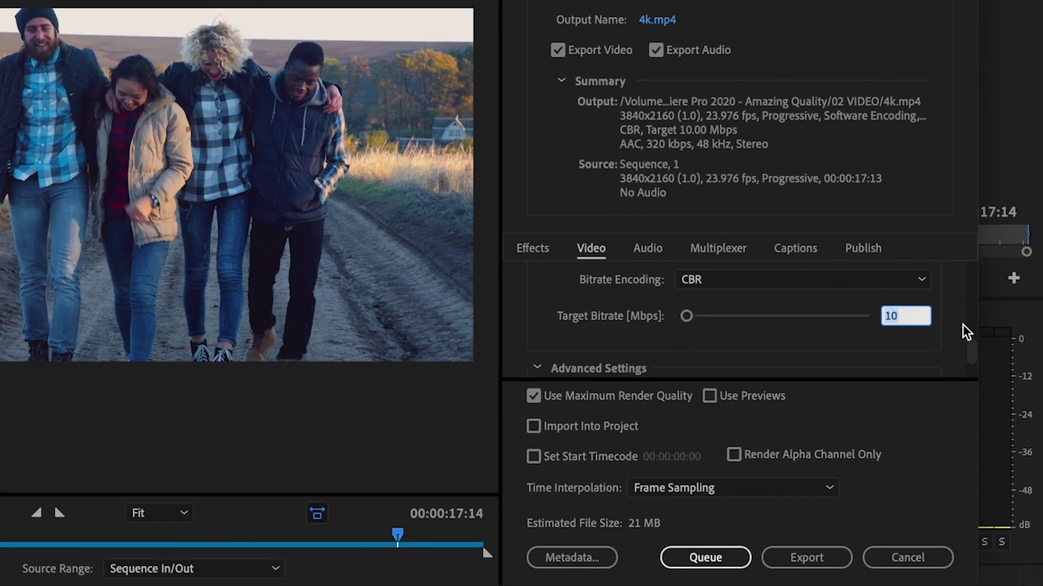
pyautogui.write('100')
pyautogui.press('Return')
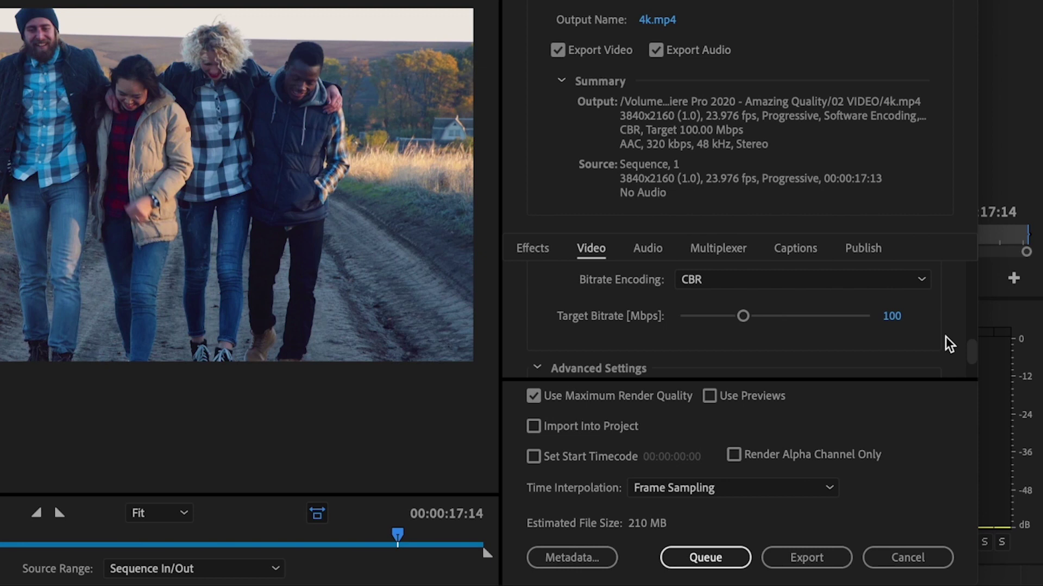
pyautogui.click(923, 282)
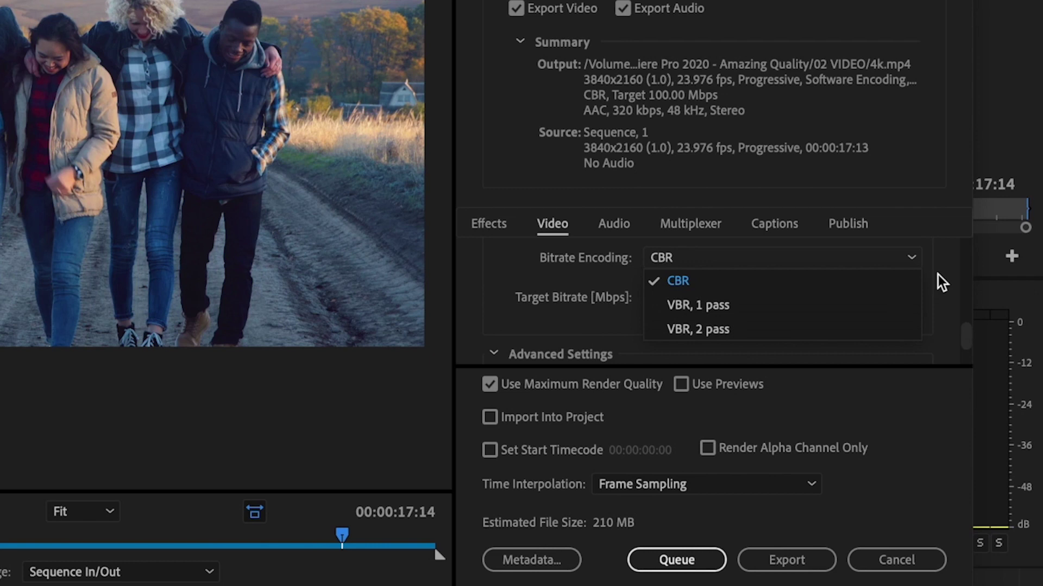
# - Lower the target bitrate to 80 Mbps and switch encoding to VBR, 2 pass
pyautogui.click(941, 281)
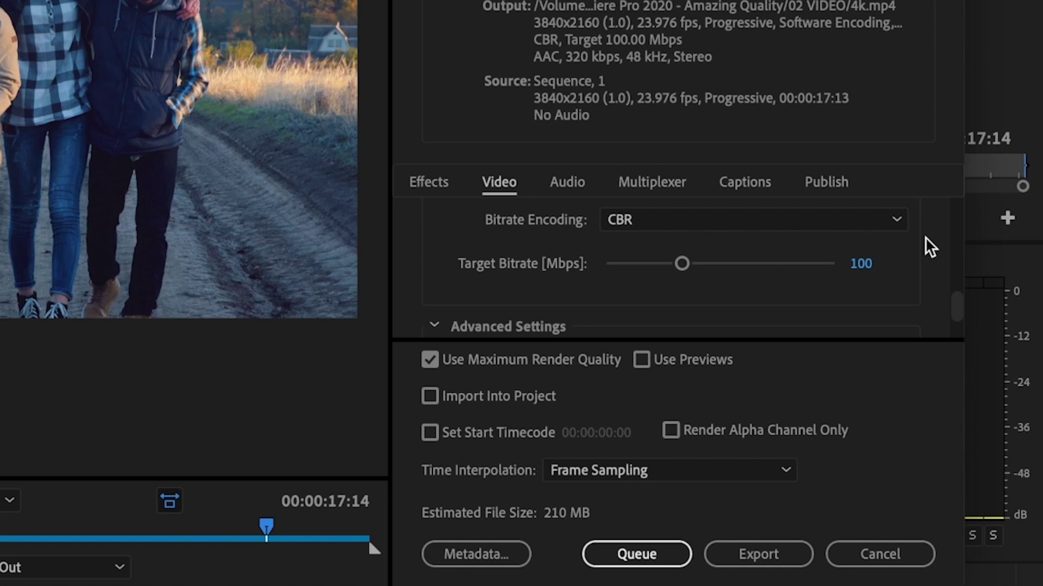
pyautogui.click(864, 265)
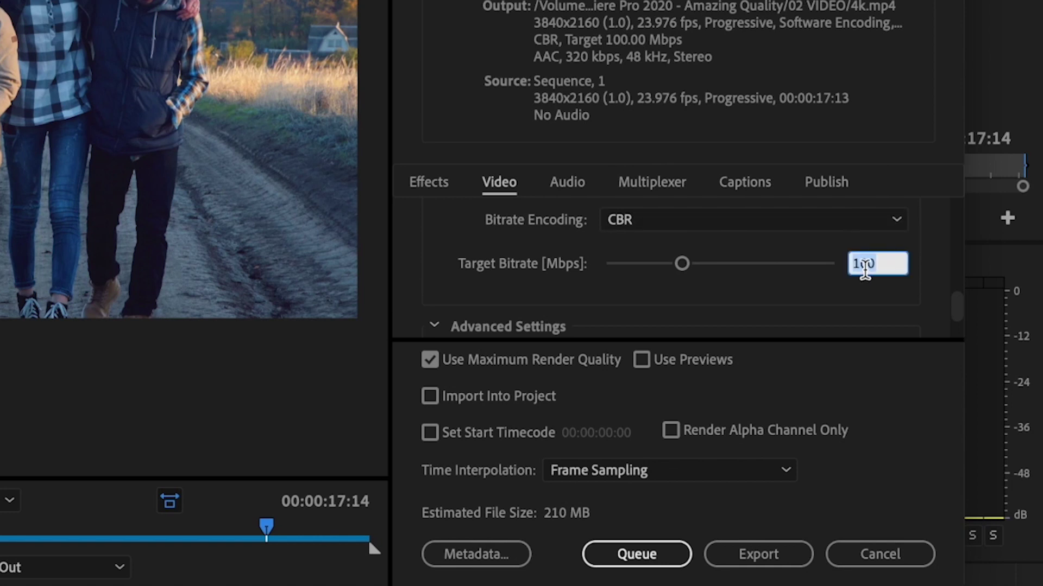
pyautogui.write('80')
pyautogui.press('Return')
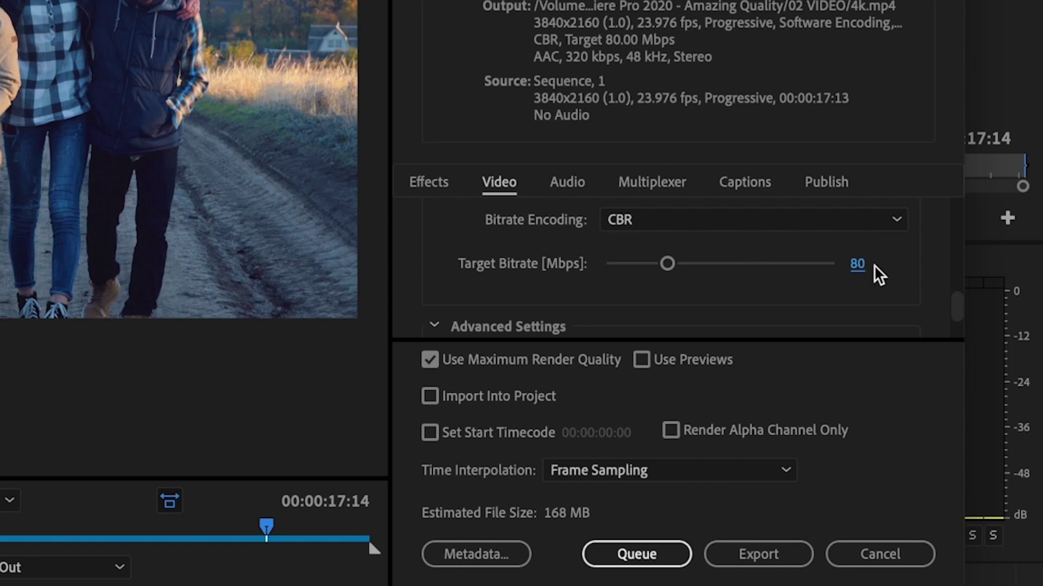
pyautogui.click(896, 220)
pyautogui.click(850, 298)
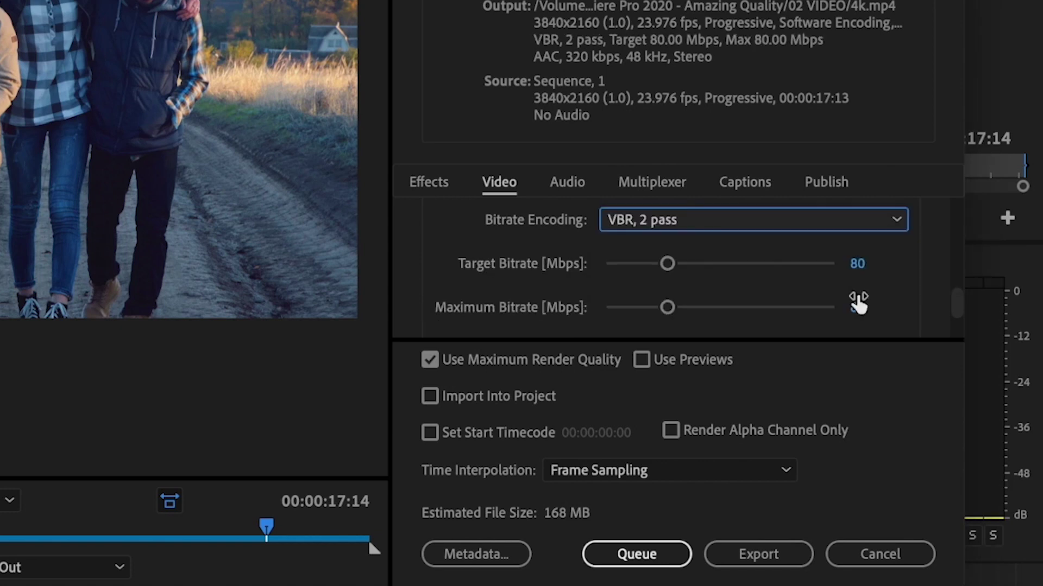
pyautogui.click(909, 296)
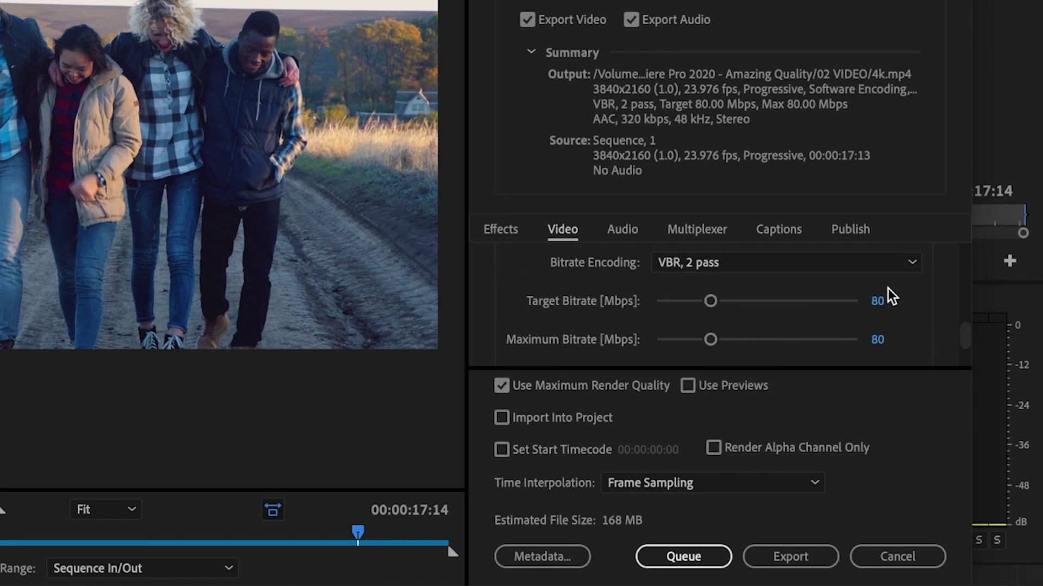
# - Set the VBR, 2 pass target bitrate to 40 Mbps and maximum bitrate to 60 Mbps
pyautogui.click(875, 299)
pyautogui.write('40')
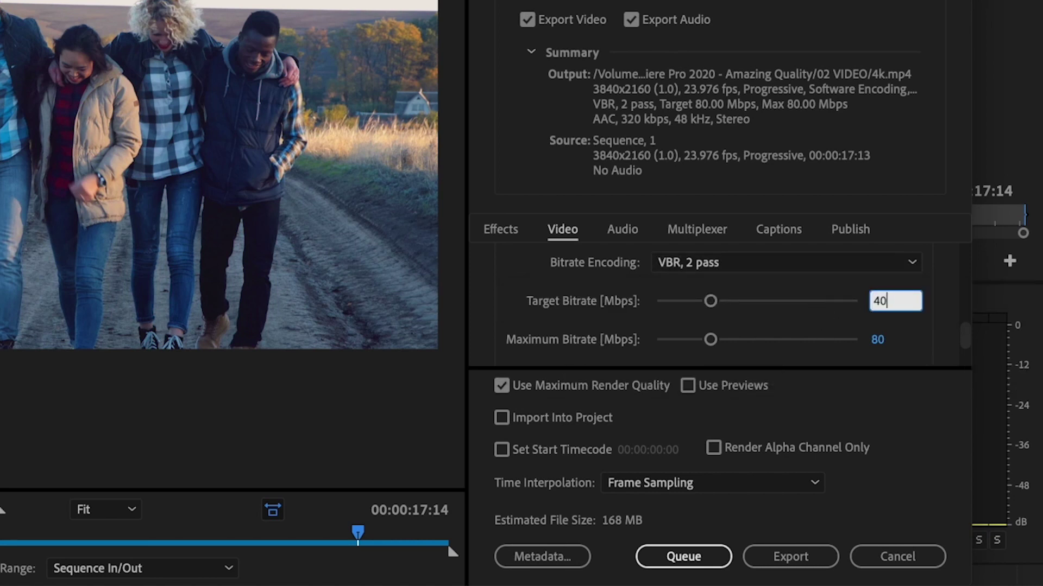
pyautogui.press('Return')
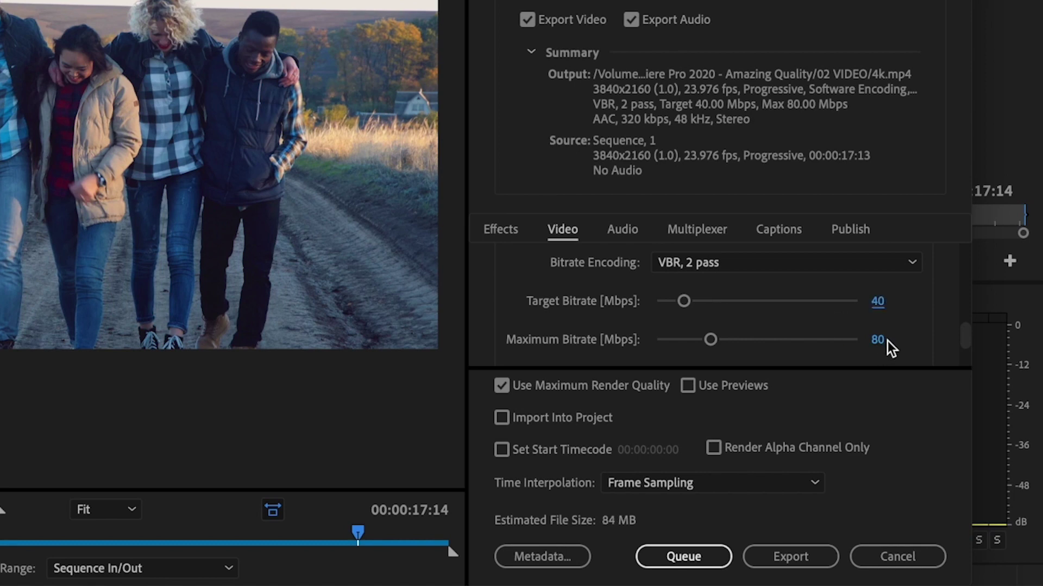
pyautogui.click(877, 340)
pyautogui.write('60')
pyautogui.press('Return')
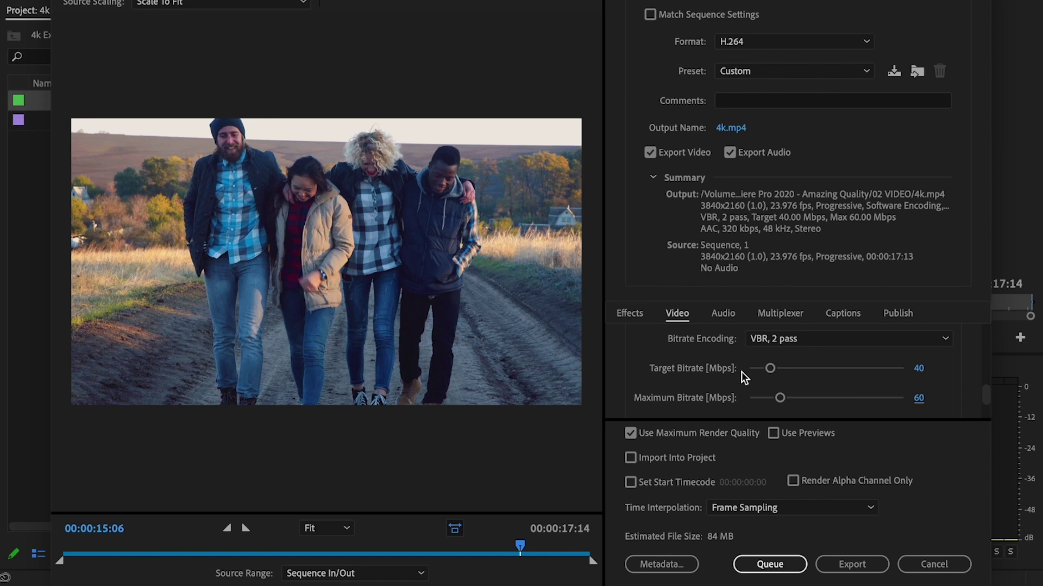
# - Review the audio settings: AAC, 48000 Hz, Stereo, High quality, 320 kbps, Bitrate precedence
pyautogui.click(727, 320)
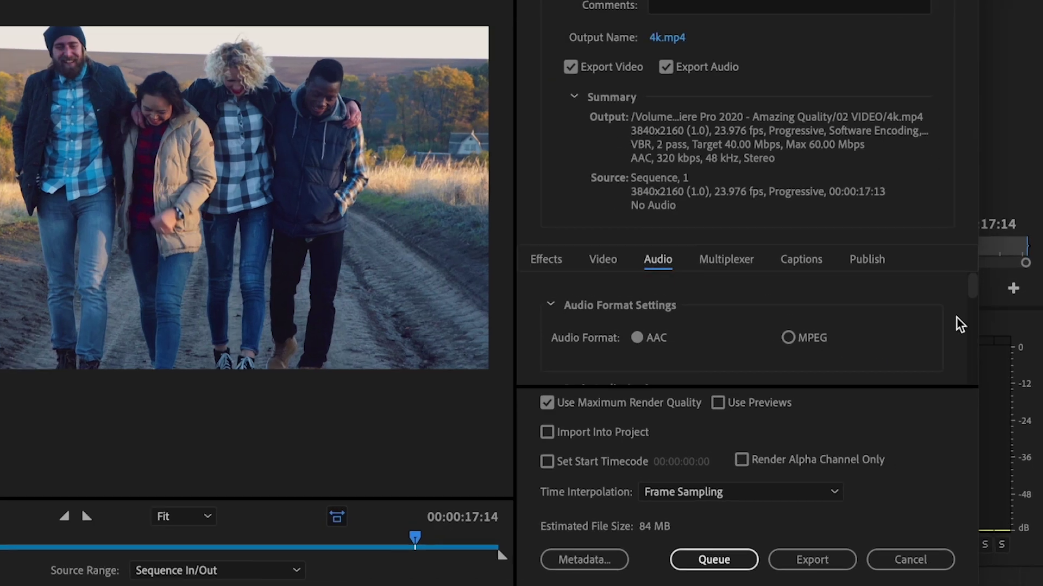
pyautogui.scroll(-1, 956, 323)
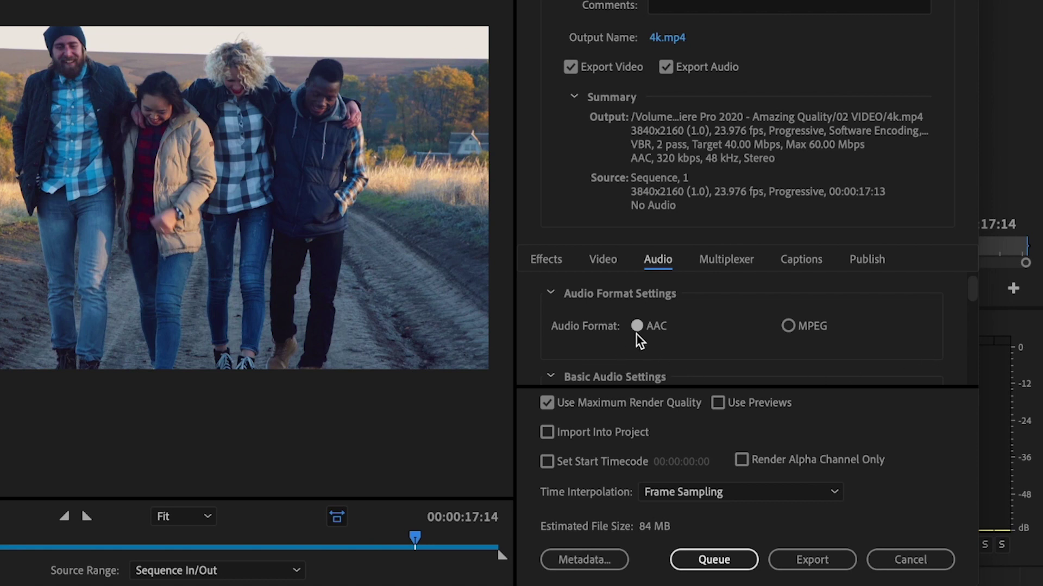
pyautogui.scroll(-6, 909, 342)
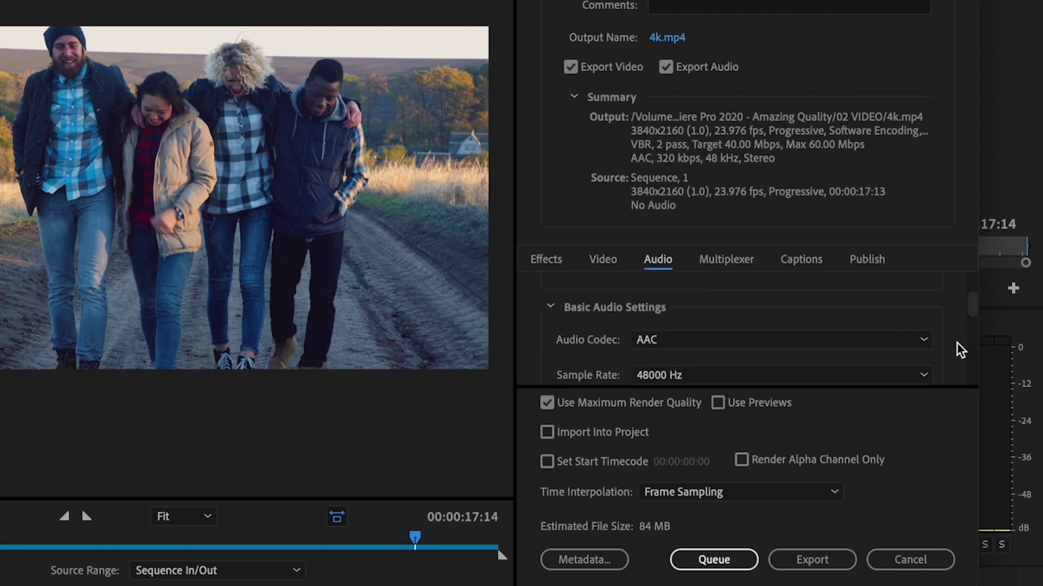
pyautogui.scroll(-2, 957, 343)
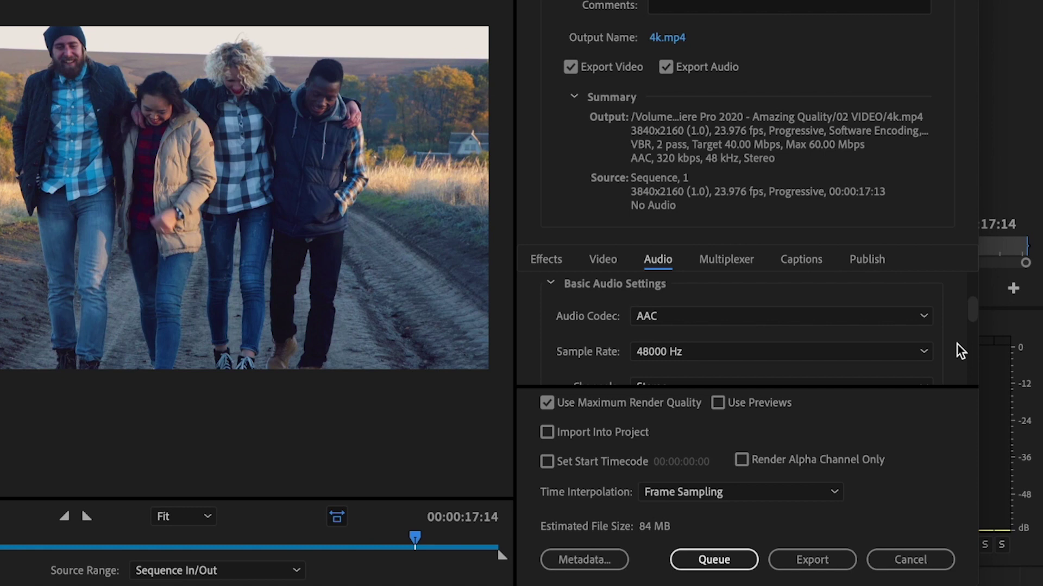
pyautogui.scroll(-3, 957, 344)
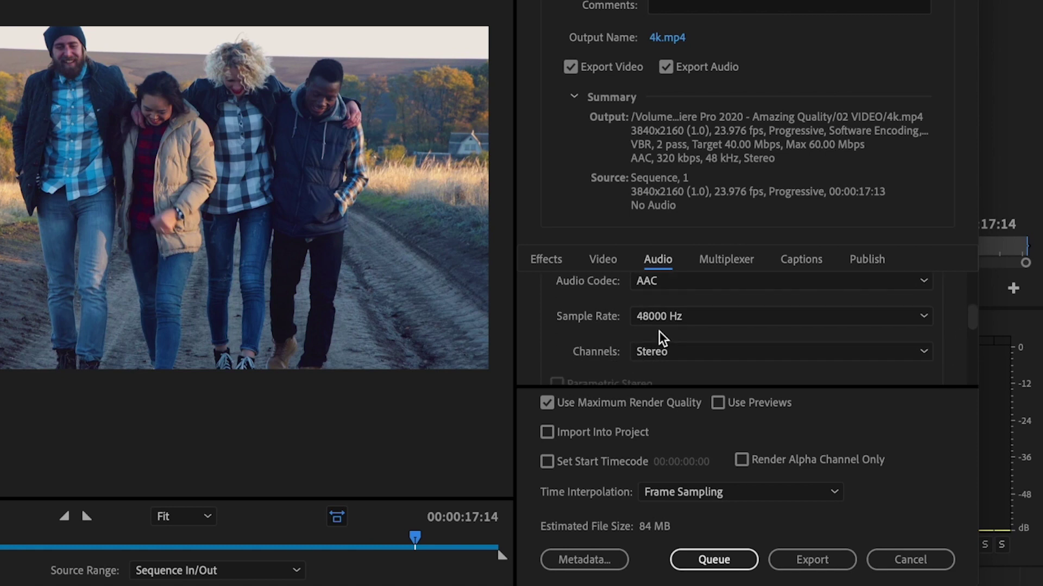
pyautogui.scroll(-3, 945, 327)
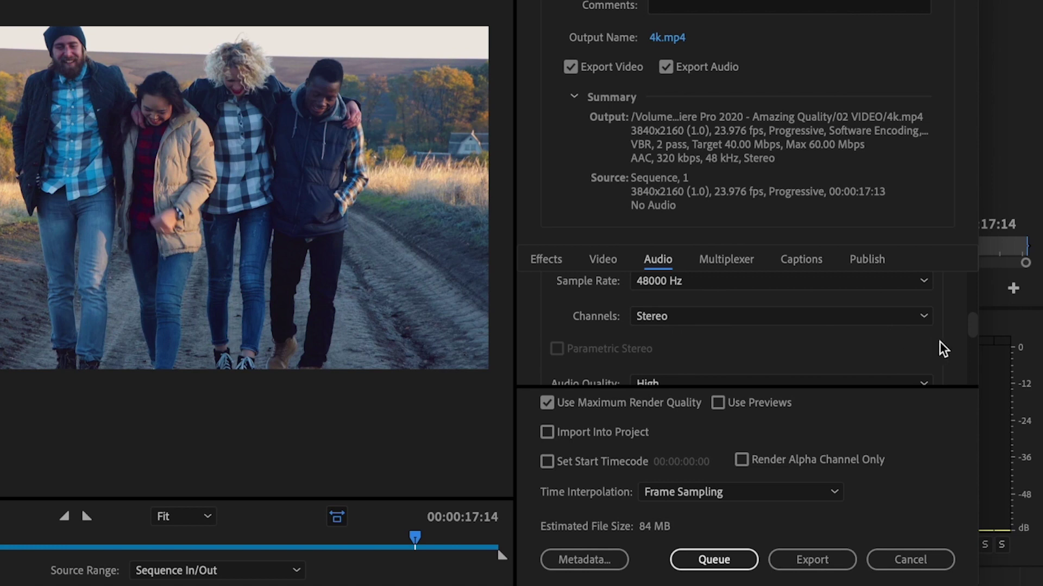
pyautogui.scroll(-3, 940, 341)
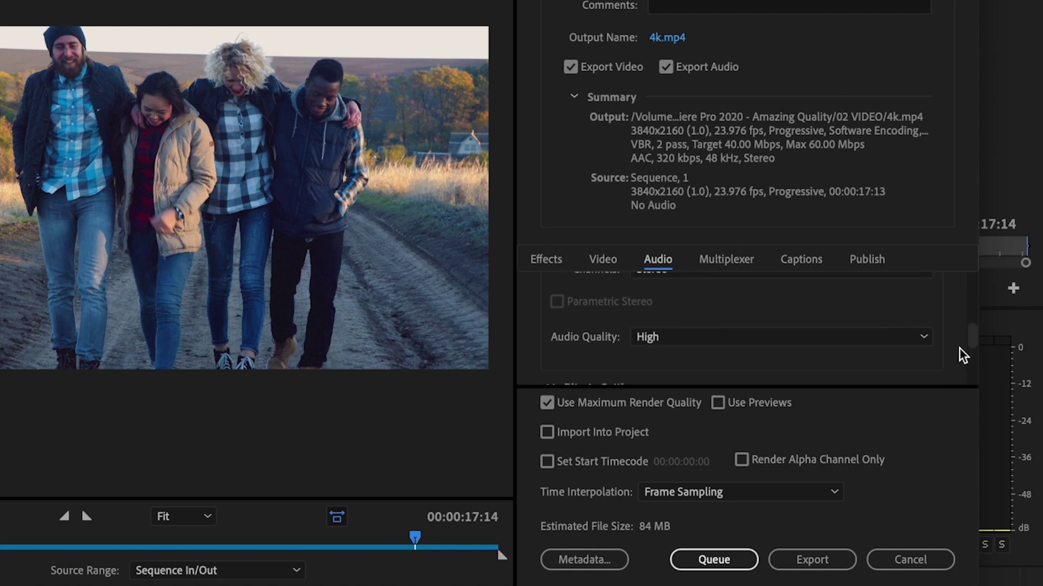
pyautogui.scroll(-4, 951, 345)
pyautogui.scroll(-2, 957, 352)
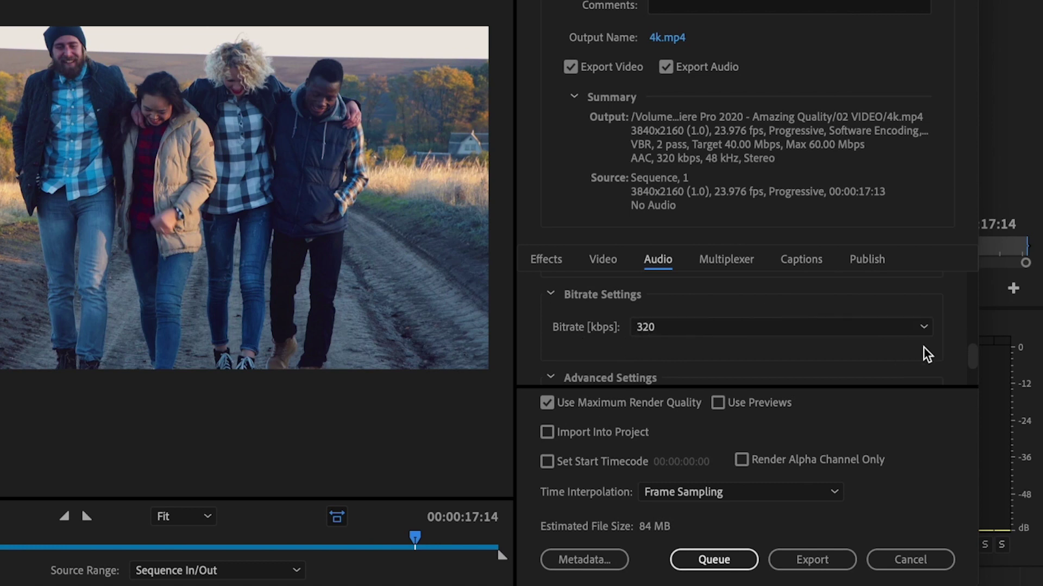
pyautogui.scroll(-4, 952, 353)
pyautogui.scroll(-2, 953, 356)
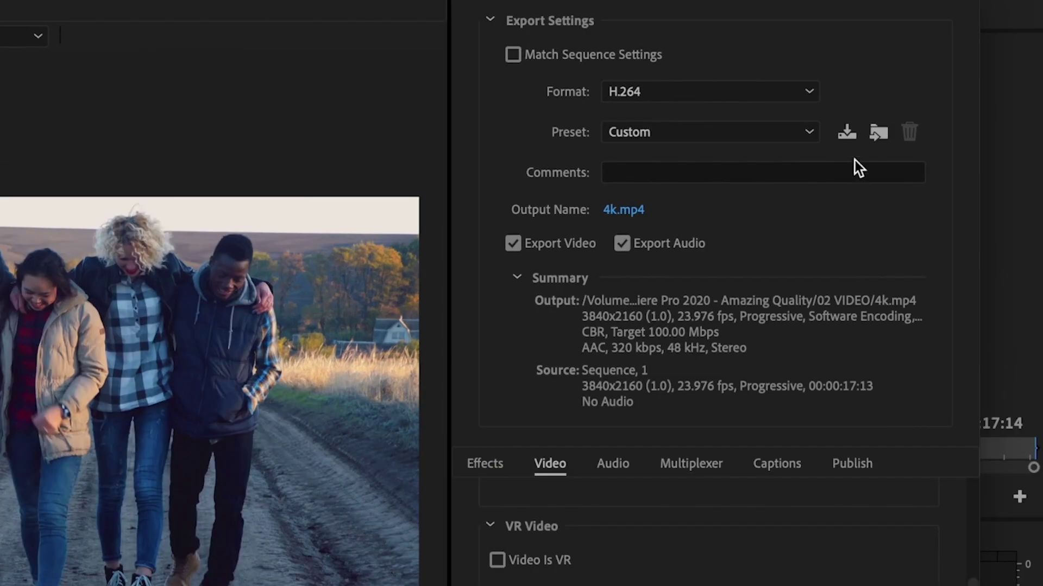
# - Save the current H.264 export settings as a new preset named '4K Setting'
pyautogui.click(847, 133)
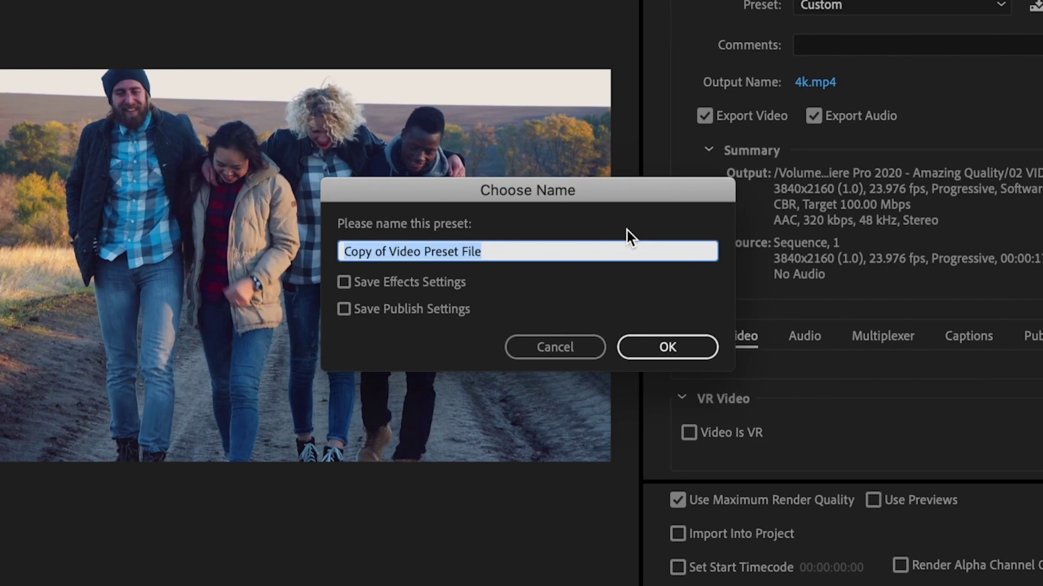
pyautogui.press('BackSpace')
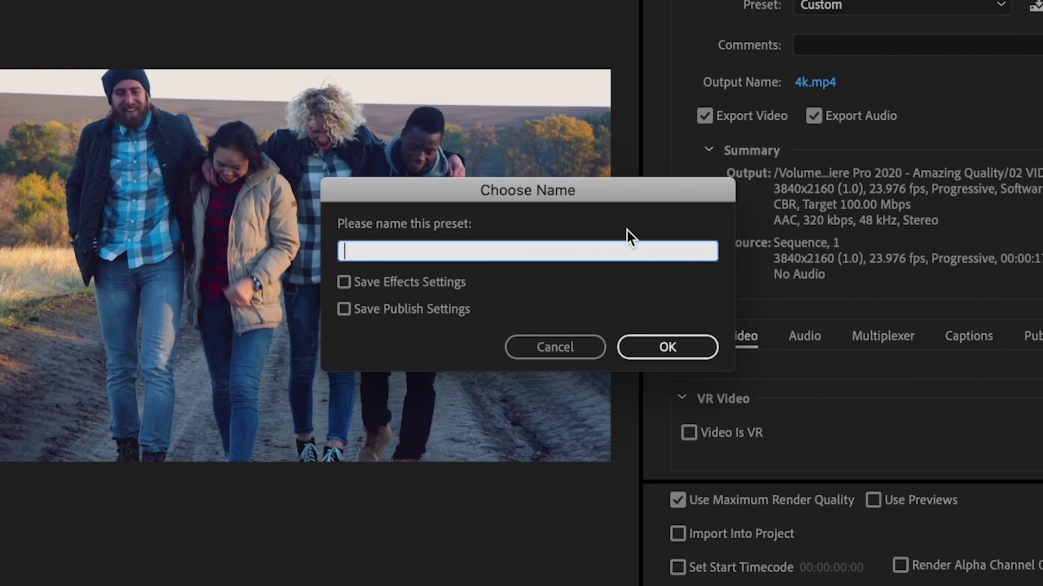
pyautogui.write('4K Setting')
pyautogui.click(677, 353)
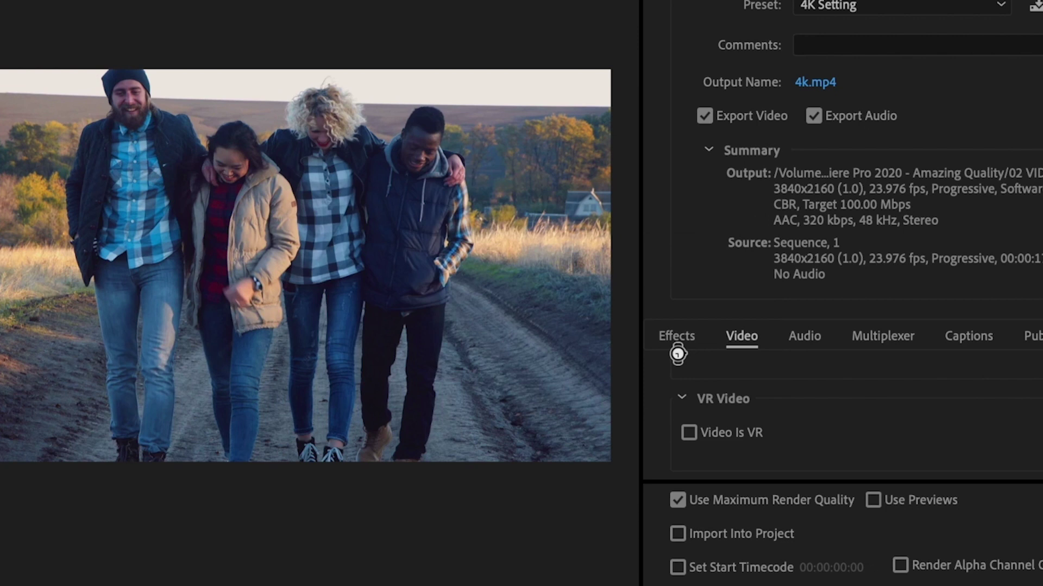